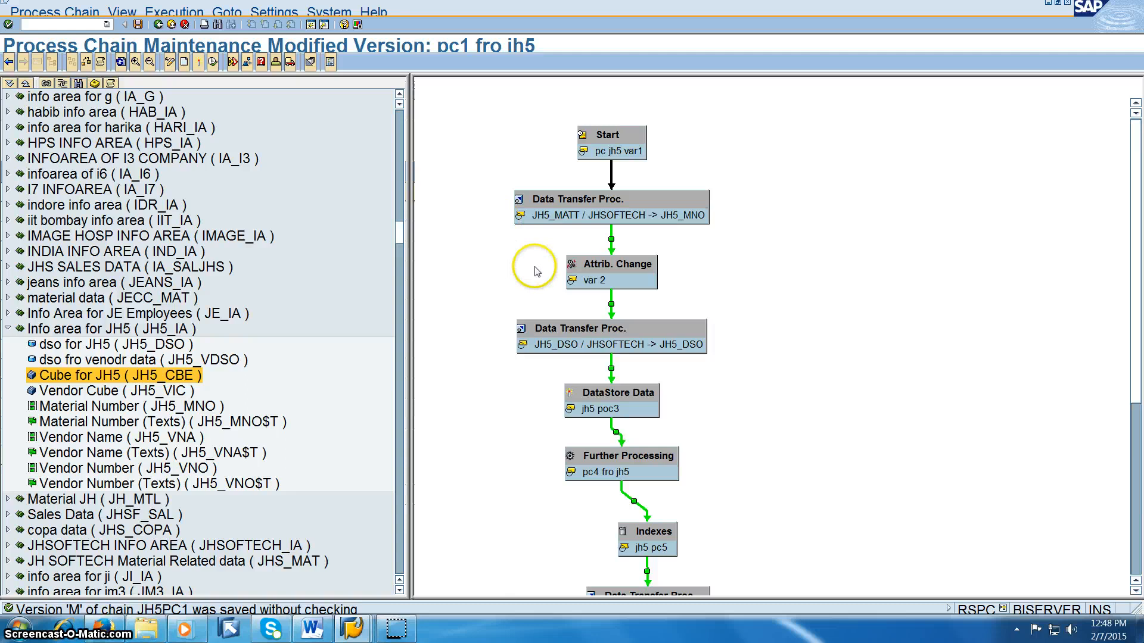
{"action": "left_click_drag", "start_coordinate": [478, 175], "coordinate": [722, 300]}
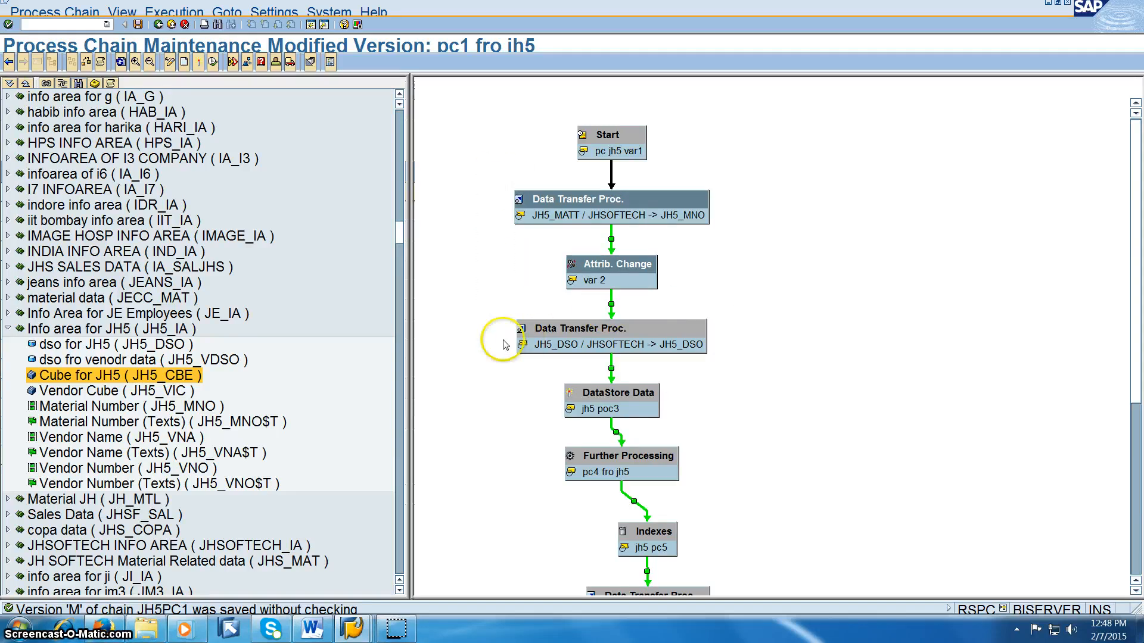
{"action": "left_click", "coordinate": [482, 423]}
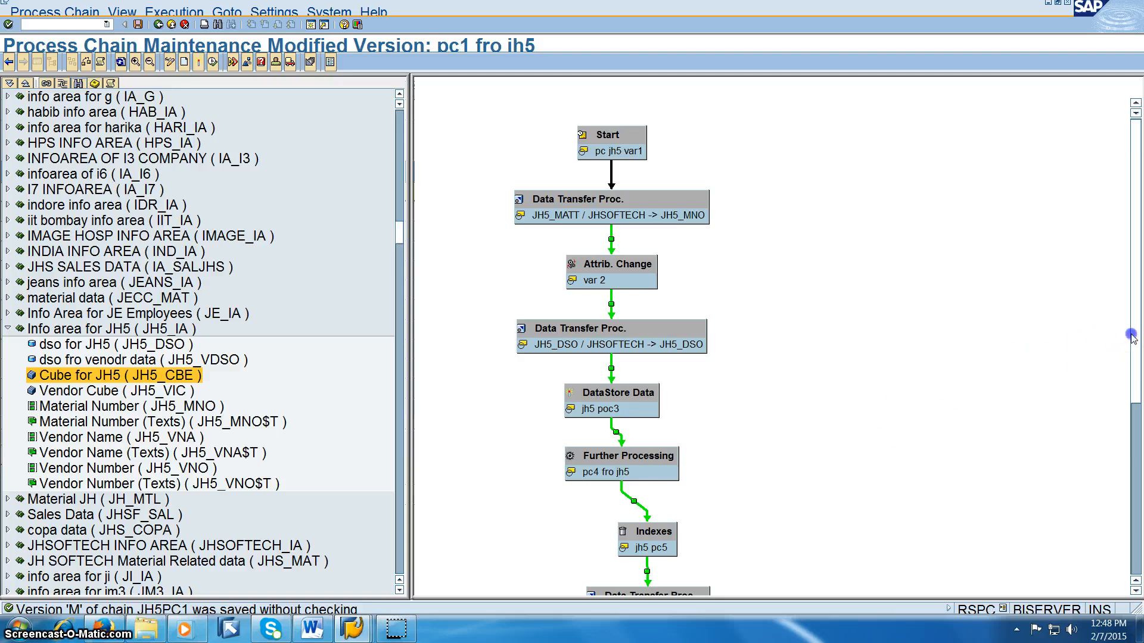
{"action": "left_click", "coordinate": [1136, 417]}
{"action": "left_click", "coordinate": [1136, 542]}
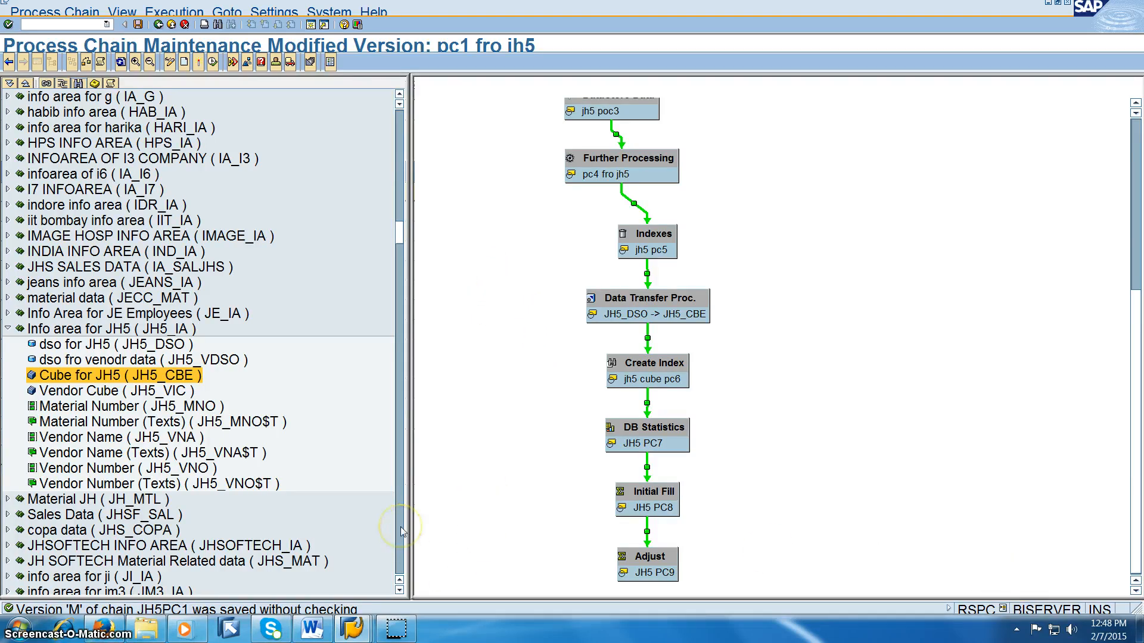
Choose all seven possible processes for Vendor Cube (JH5_VIC), from Delete Index through Roll Up of Filled Aggregates/BIA Indexes
{"action": "double_click", "coordinate": [79, 394]}
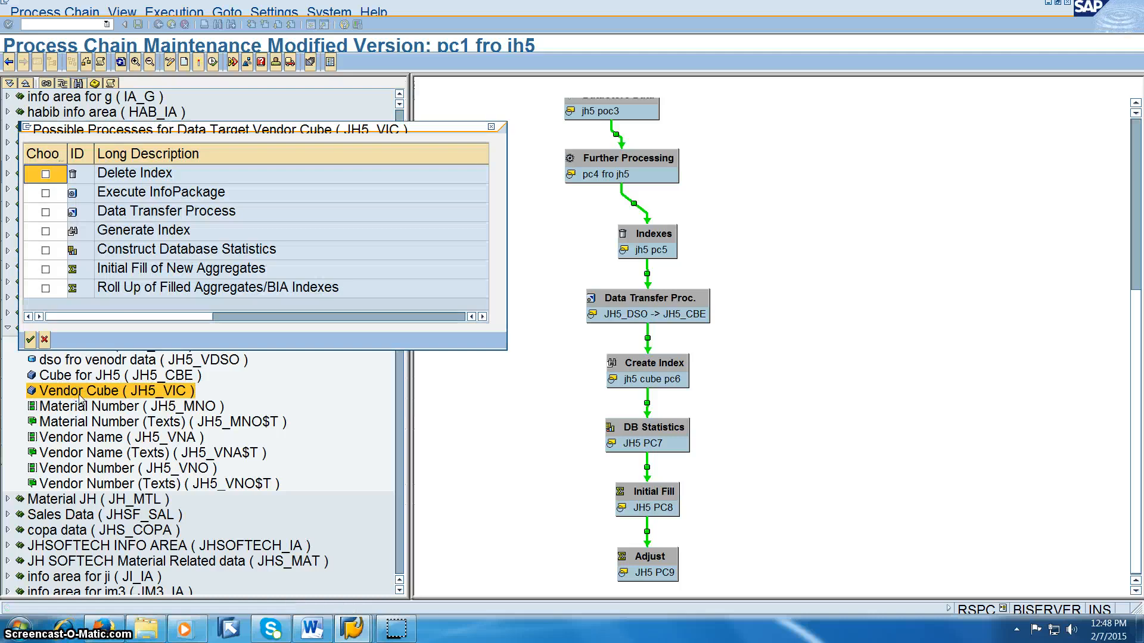
{"action": "left_click", "coordinate": [66, 177]}
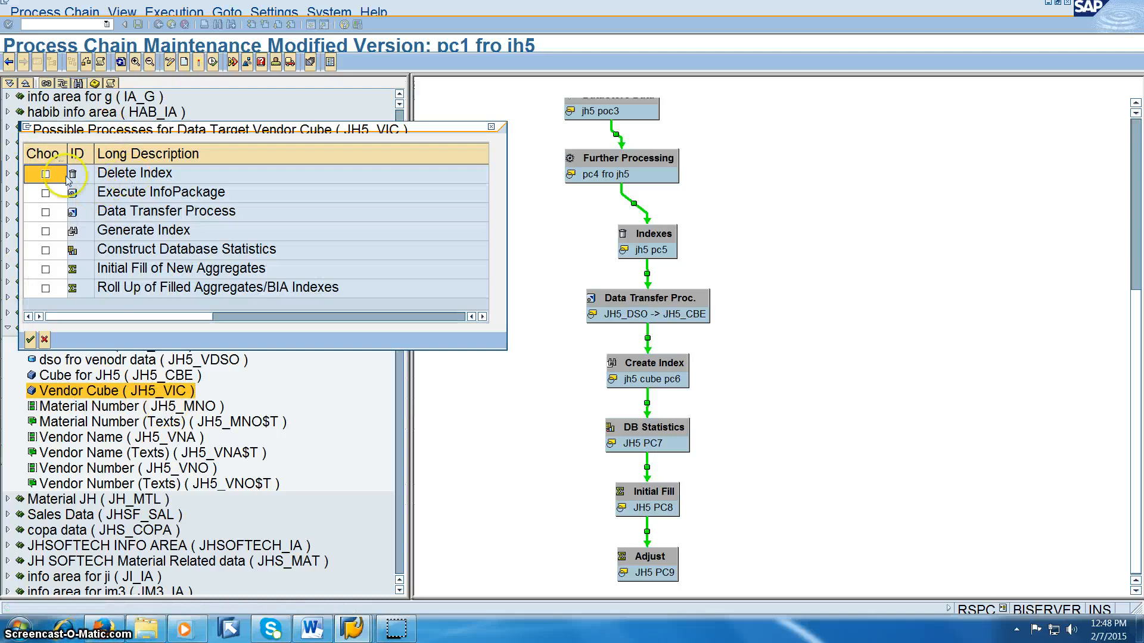
{"action": "left_click", "coordinate": [46, 176]}
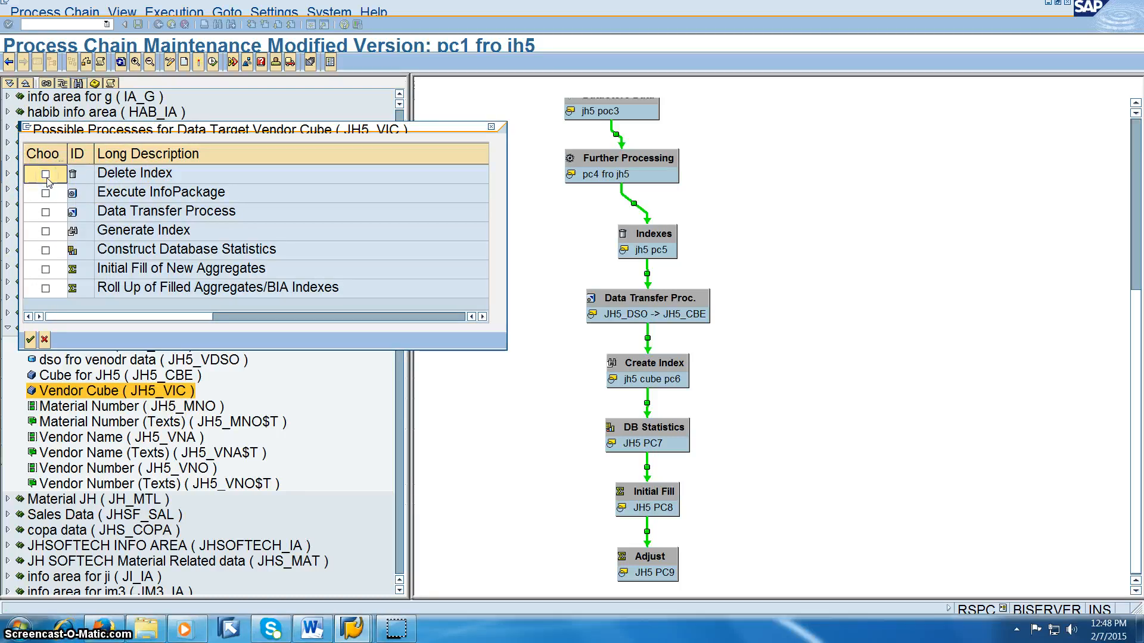
{"action": "left_click", "coordinate": [47, 177]}
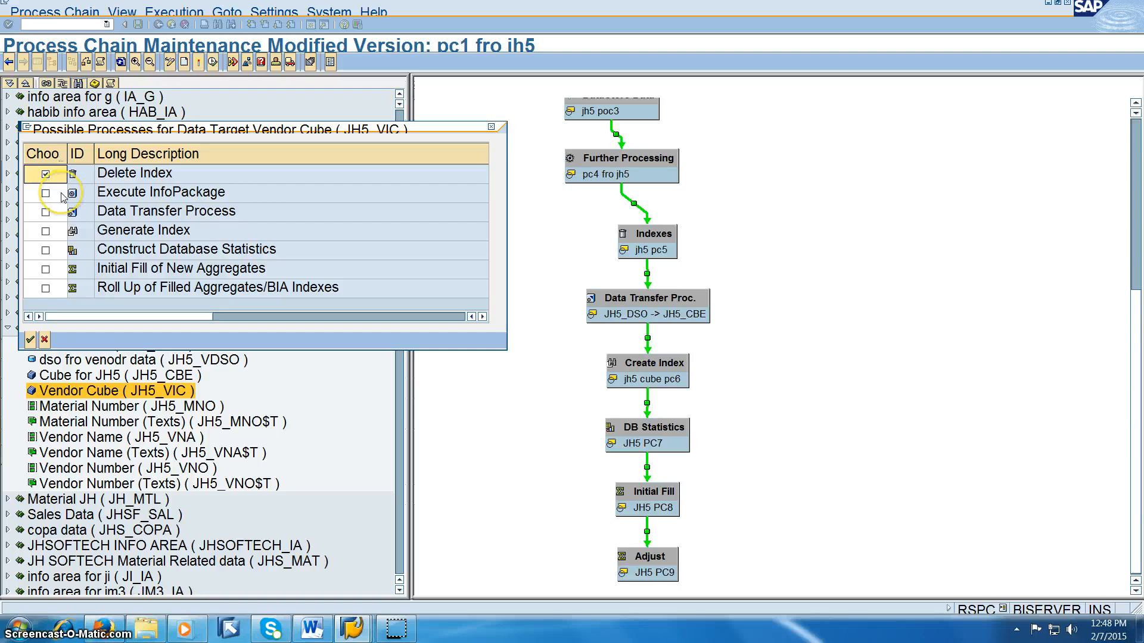
{"action": "left_click", "coordinate": [46, 212]}
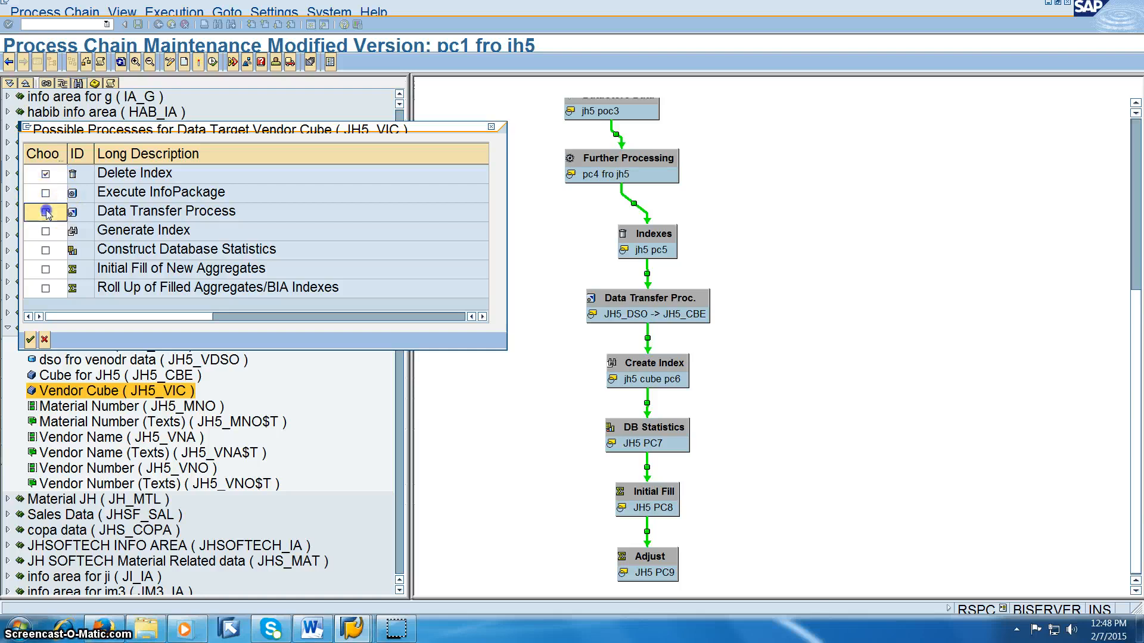
{"action": "left_click", "coordinate": [46, 193]}
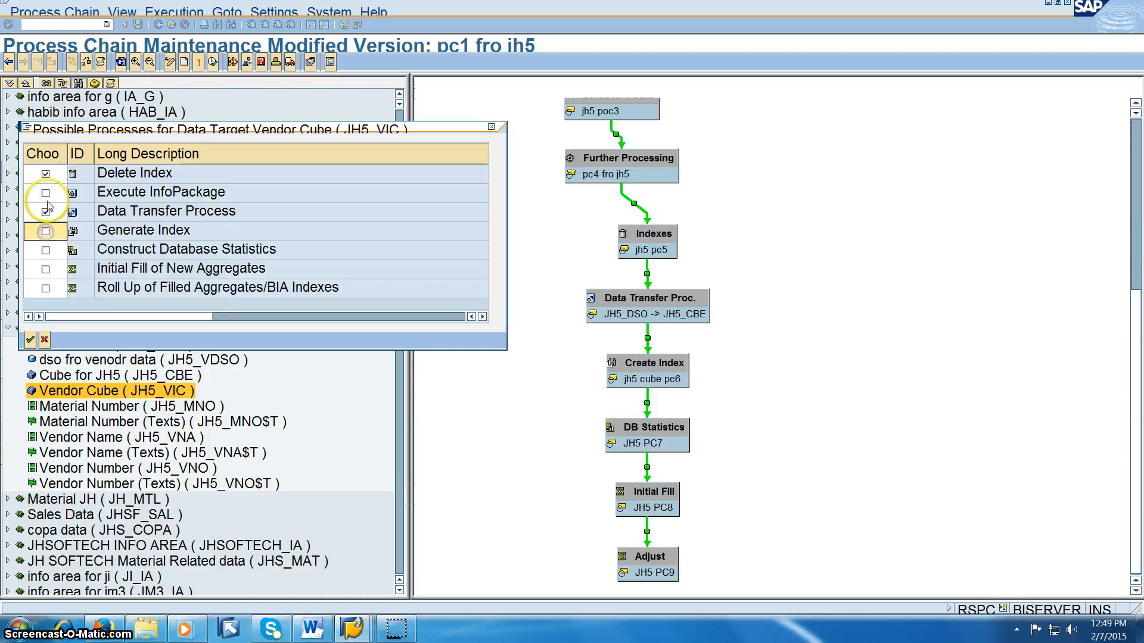
{"action": "left_click", "coordinate": [45, 231]}
{"action": "left_click", "coordinate": [47, 251]}
{"action": "left_click", "coordinate": [46, 269]}
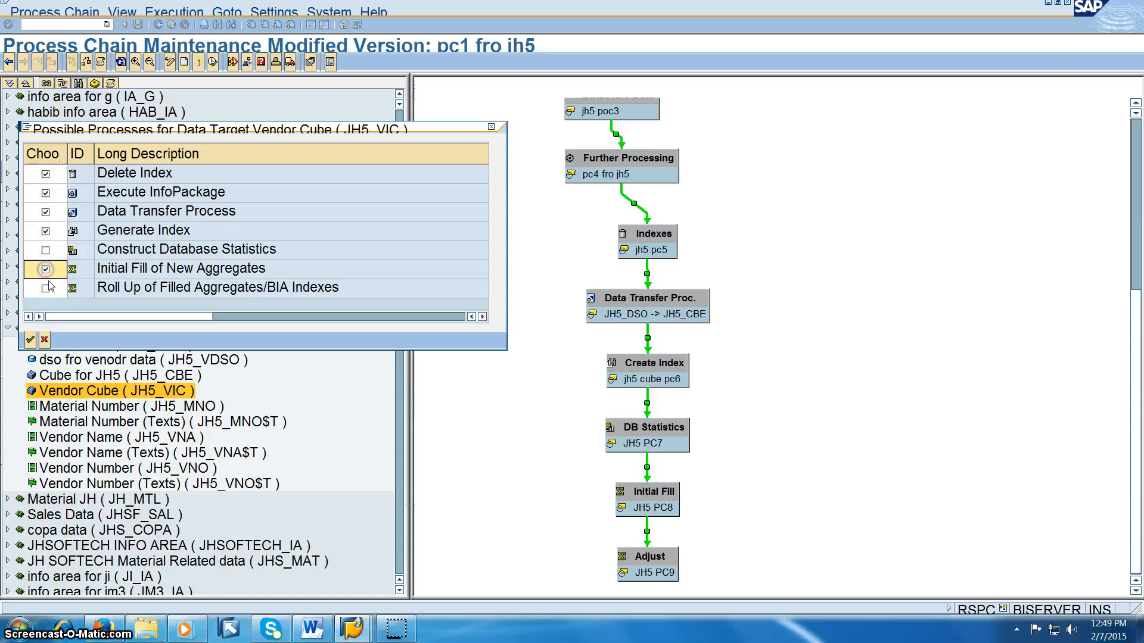
{"action": "left_click", "coordinate": [45, 250]}
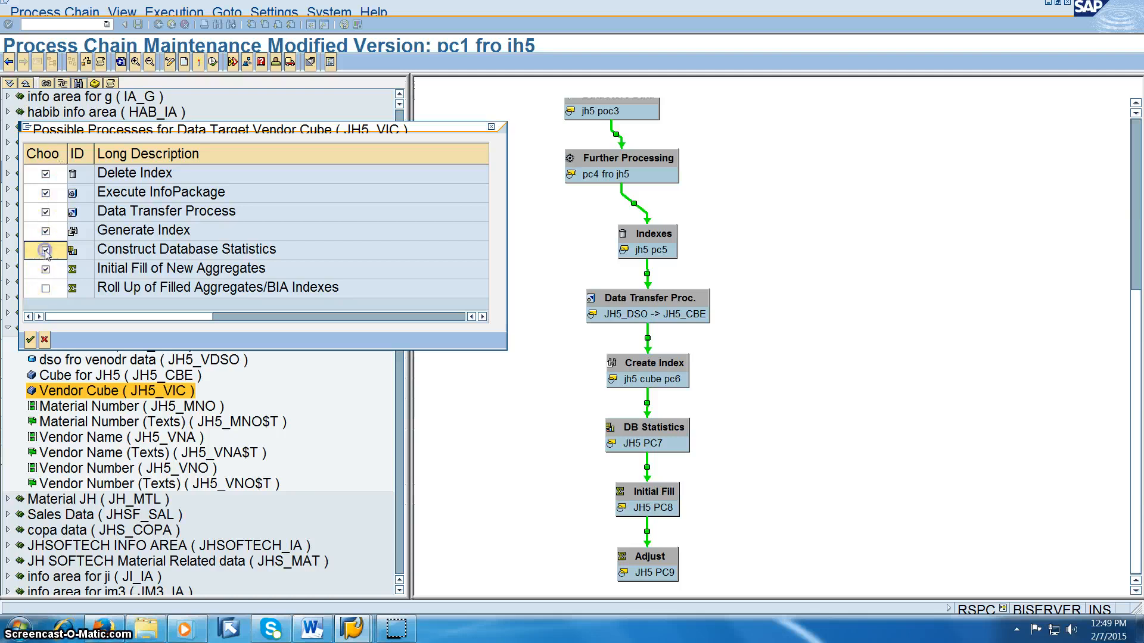
{"action": "left_click", "coordinate": [45, 288]}
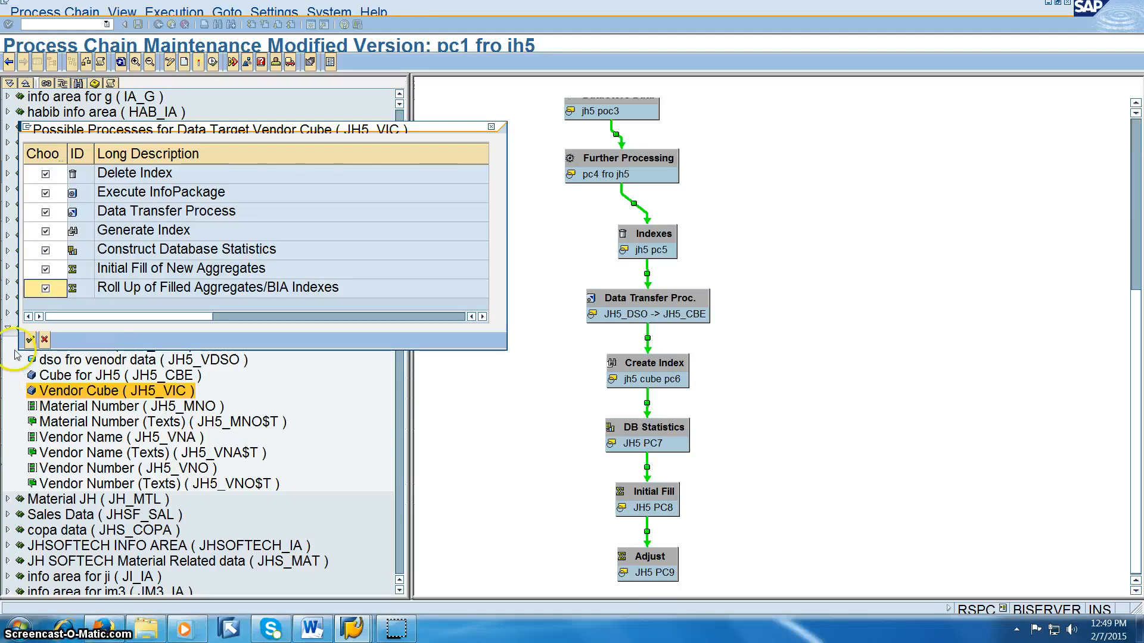
{"action": "left_click", "coordinate": [30, 339]}
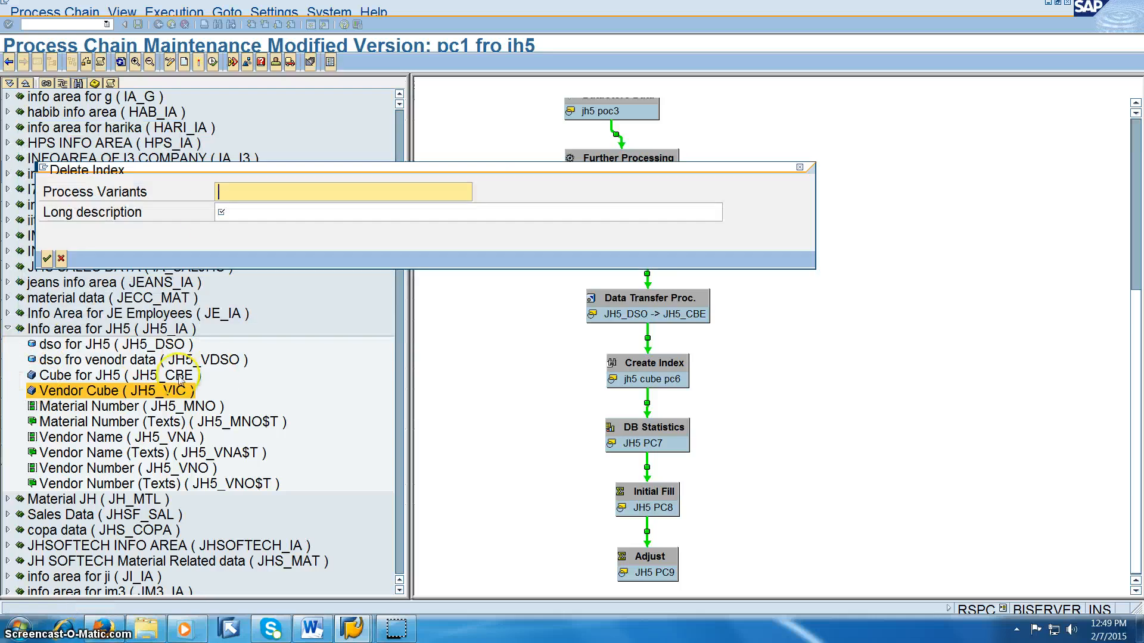
Create the Delete Index process variant jh5_PC21 with the long description "PC21 FRO JH5"
{"action": "left_click", "coordinate": [230, 198]}
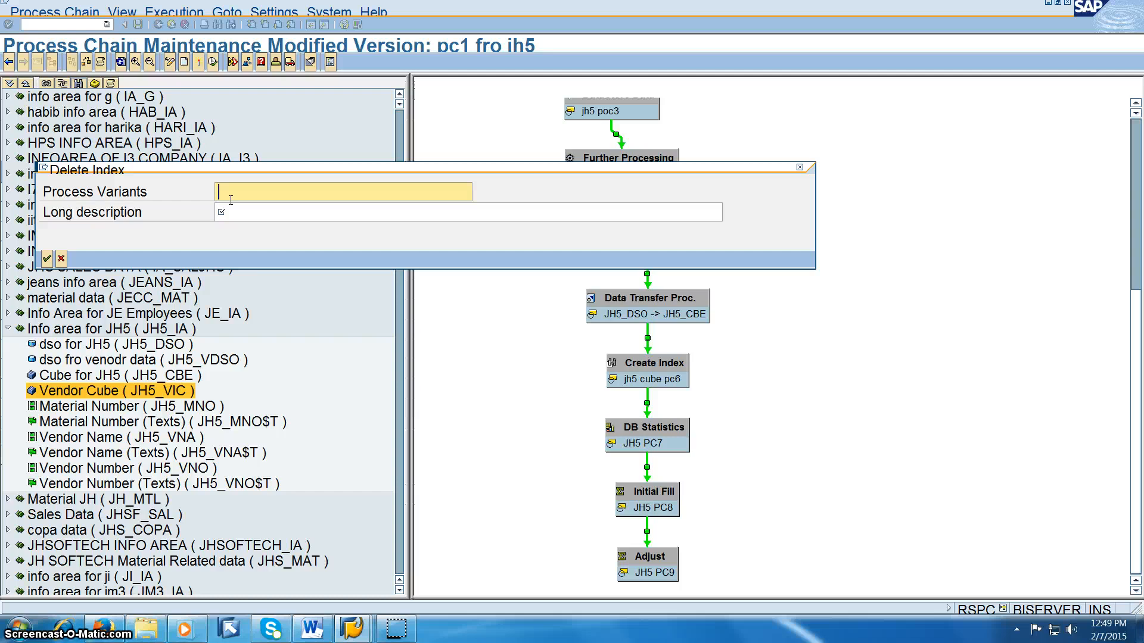
{"action": "type", "text": "j"}
{"action": "key", "text": "Down"}
{"action": "key", "text": "Tab"}
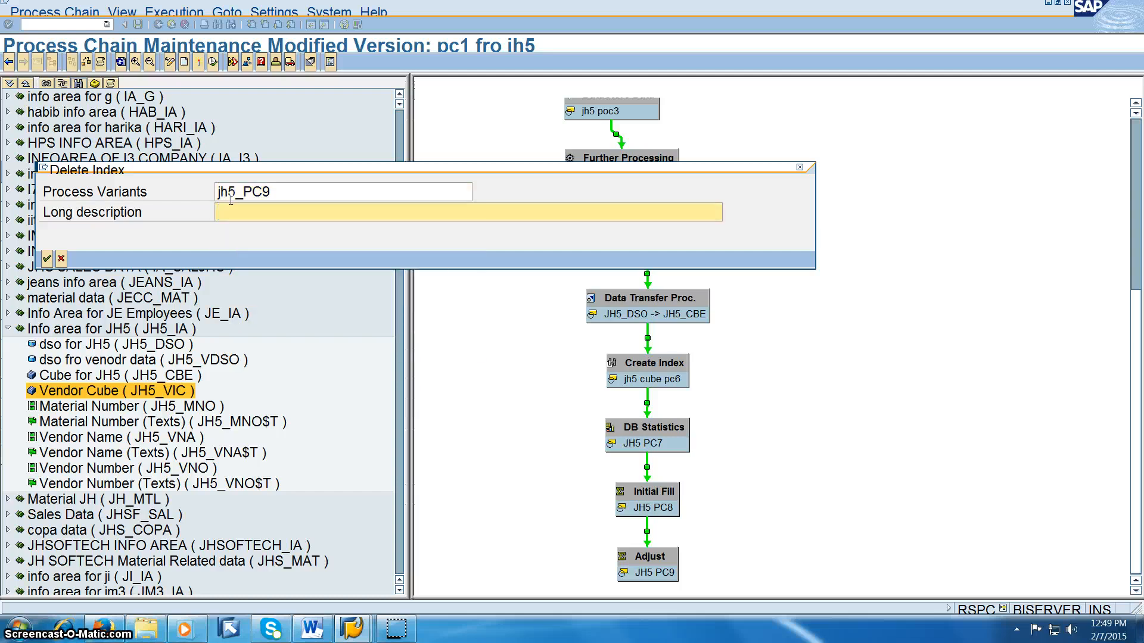
{"action": "key", "text": "Tab"}
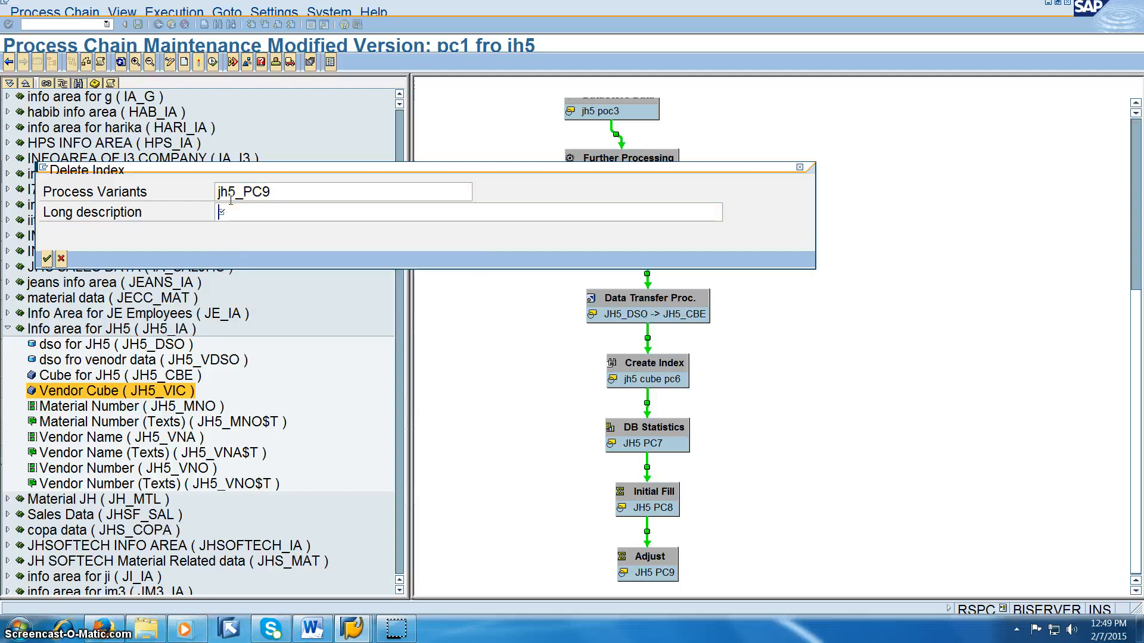
{"action": "key", "text": "shift+Tab"}
{"action": "key", "text": "shift+Tab"}
{"action": "key", "text": "BackSpace"}
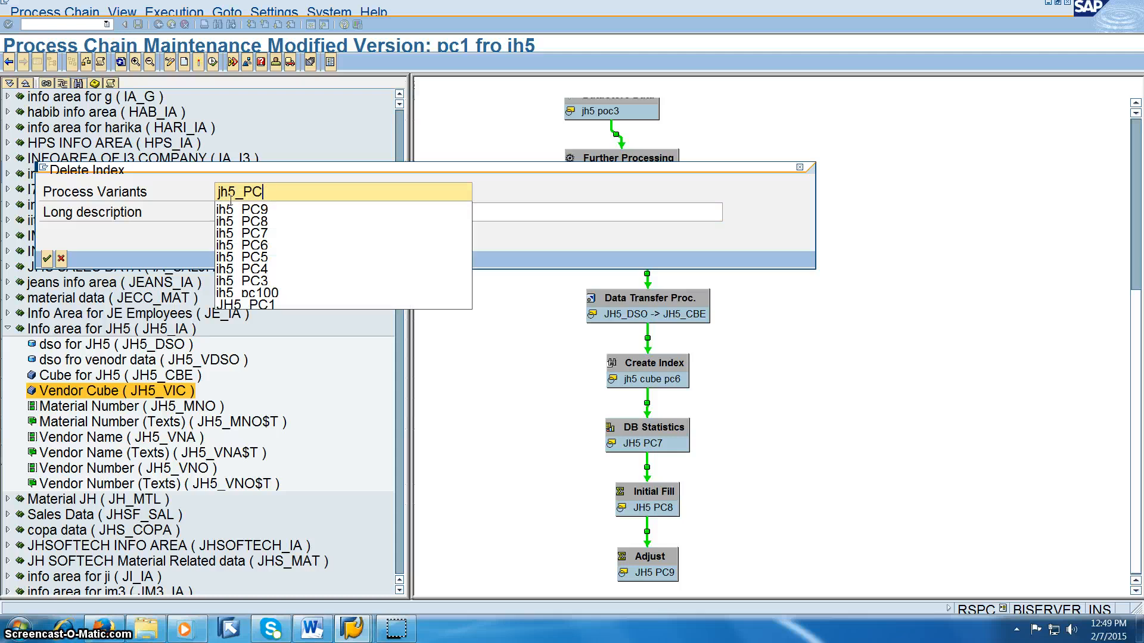
{"action": "type", "text": "21"}
{"action": "key", "text": "Tab"}
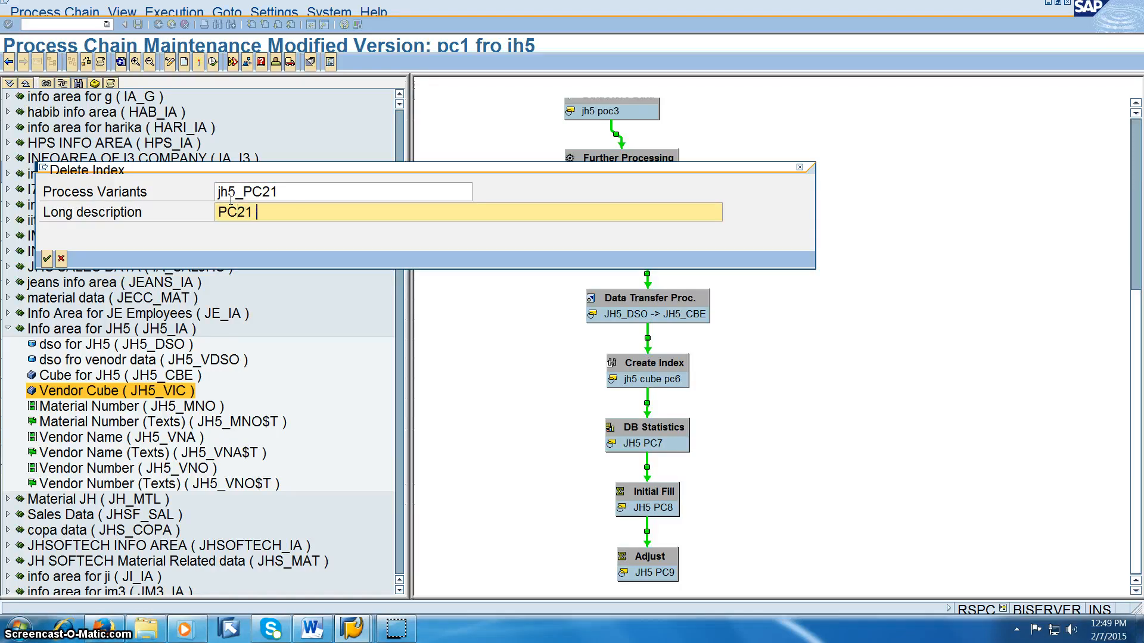
{"action": "type", "text": "PC21 FRO JH5"}
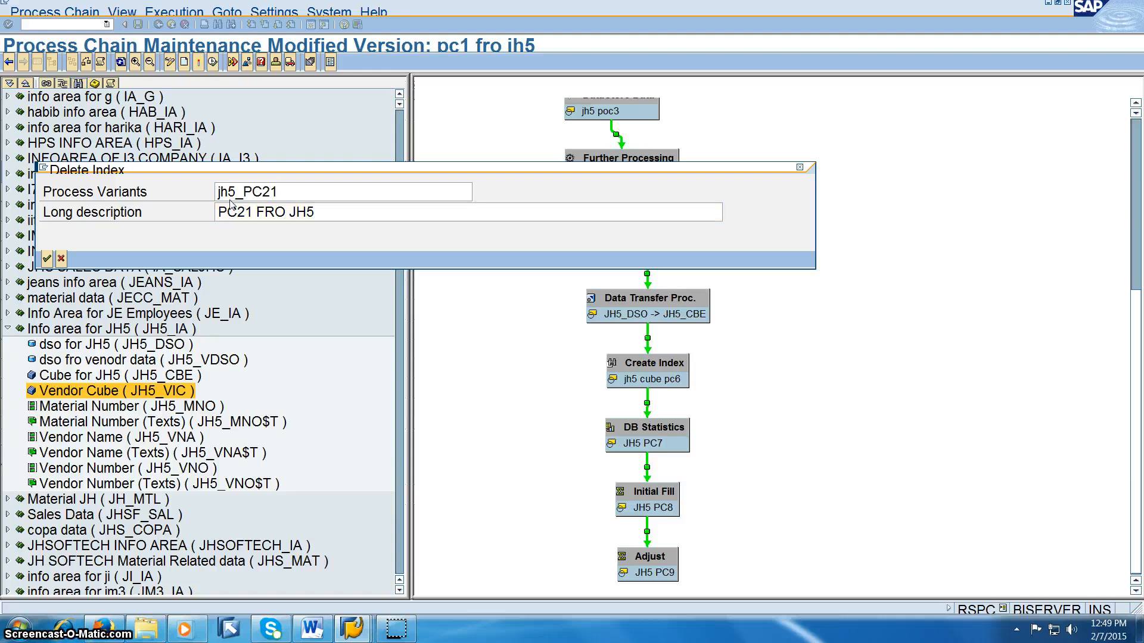
{"action": "key", "text": "Return"}
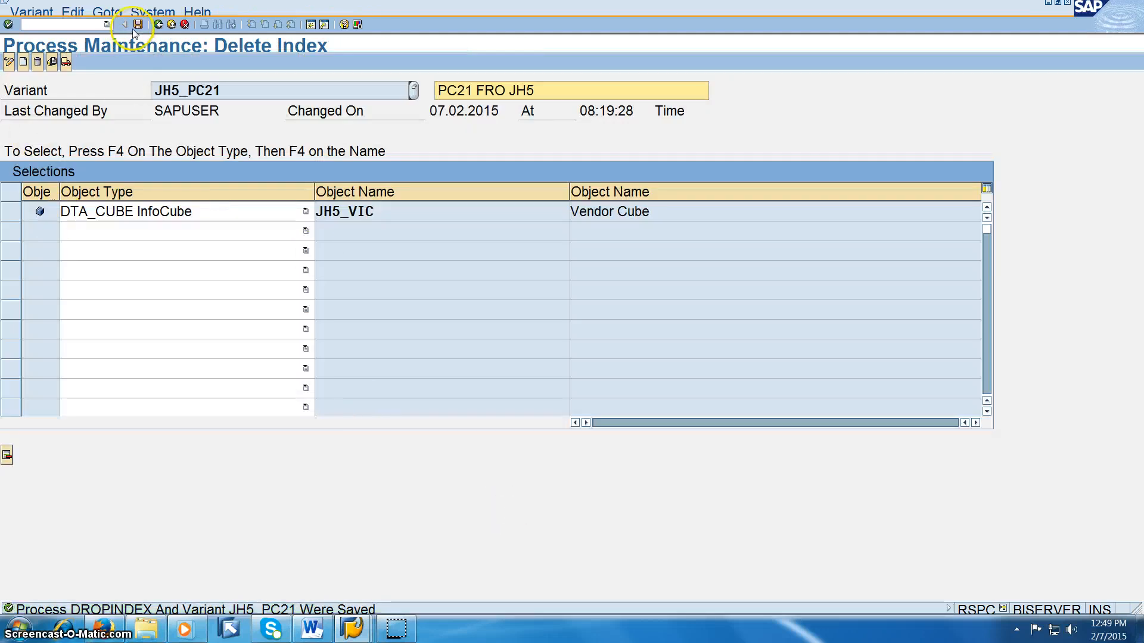
Select the JH5_VIC InfoCube entry in the Delete Index variant, save the variant and go back to the process chain
{"action": "left_click", "coordinate": [11, 212]}
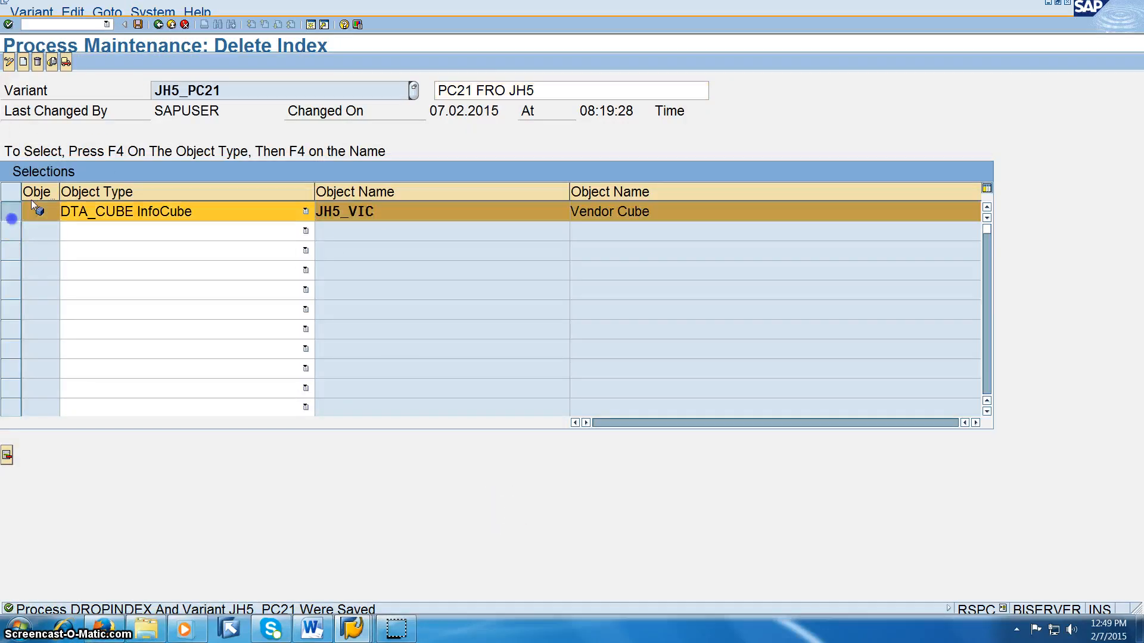
{"action": "left_click", "coordinate": [137, 24]}
{"action": "left_click", "coordinate": [158, 25]}
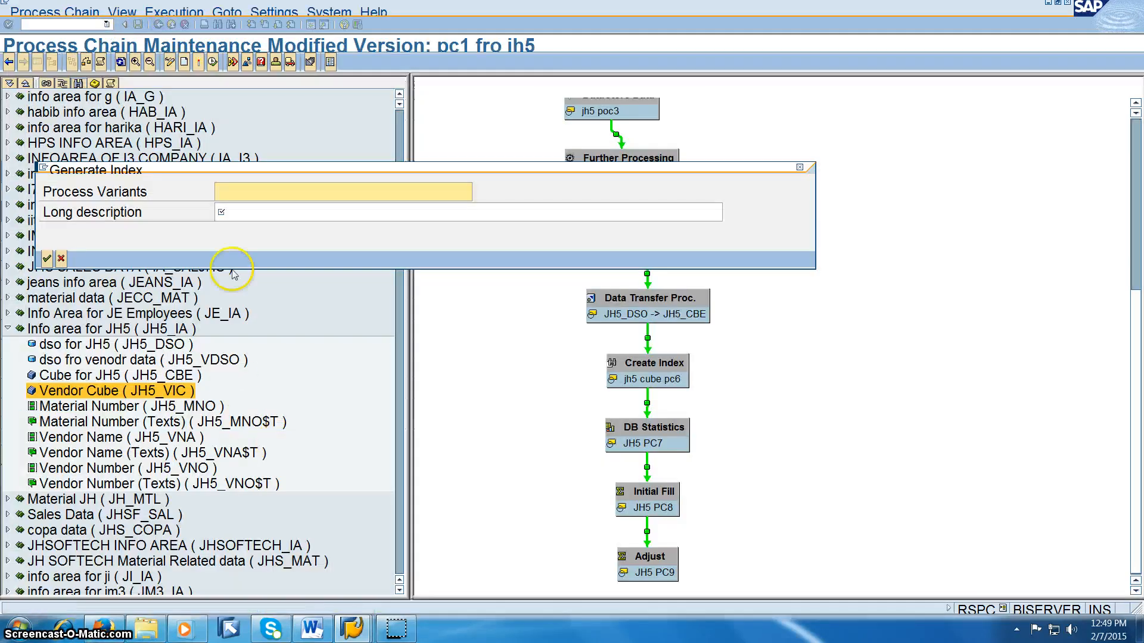
Create the Generate Index process variant jh5_PC22 with the long description "JH5 PC22"
{"action": "left_click", "coordinate": [265, 193]}
{"action": "type", "text": "jh5_PC2"}
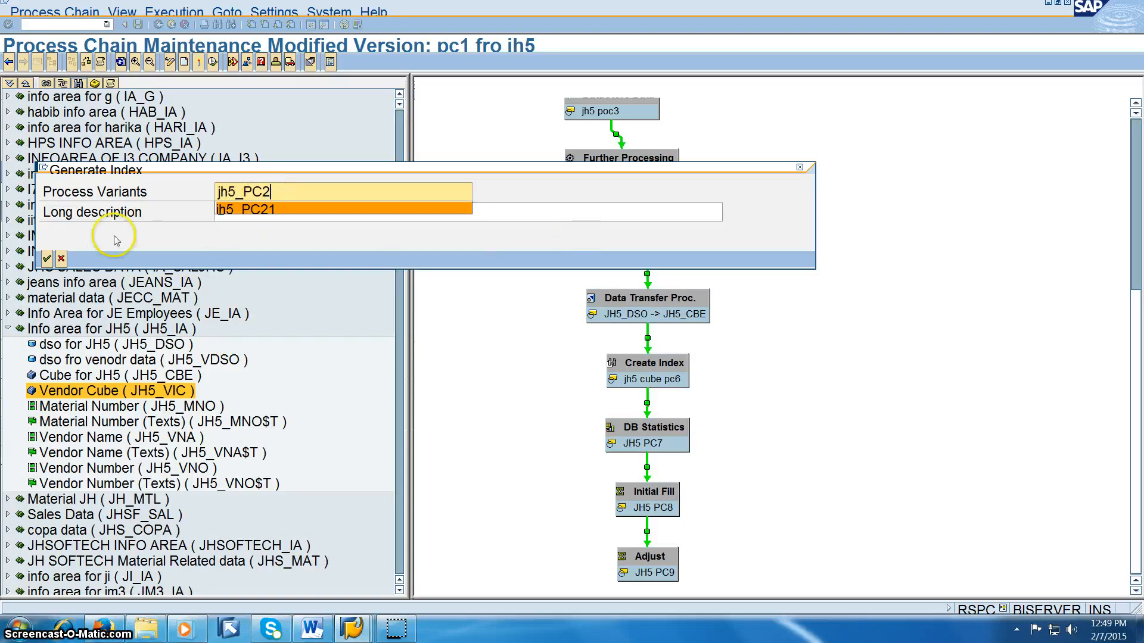
{"action": "type", "text": "2"}
{"action": "left_click", "coordinate": [256, 209]}
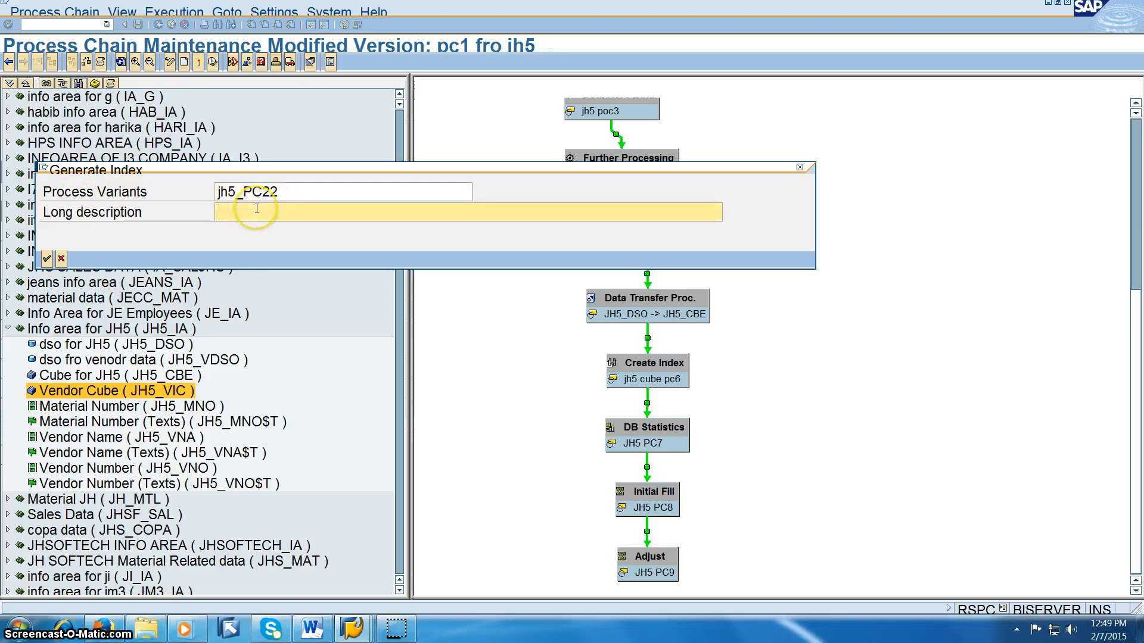
{"action": "type", "text": "JH5 PC22"}
{"action": "key", "text": "Return"}
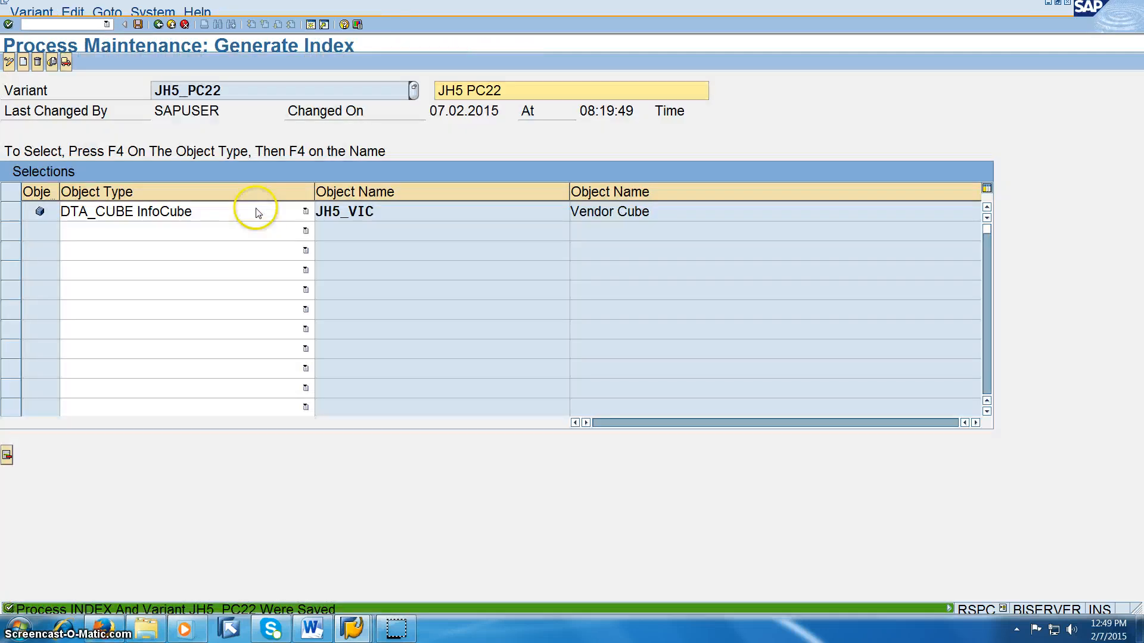
Select the JH5_VIC InfoCube entry in the Generate Index variant, save the variant and return to the process chain
{"action": "key", "text": "ctrl+s"}
{"action": "left_click", "coordinate": [15, 212]}
{"action": "key", "text": "ctrl+s"}
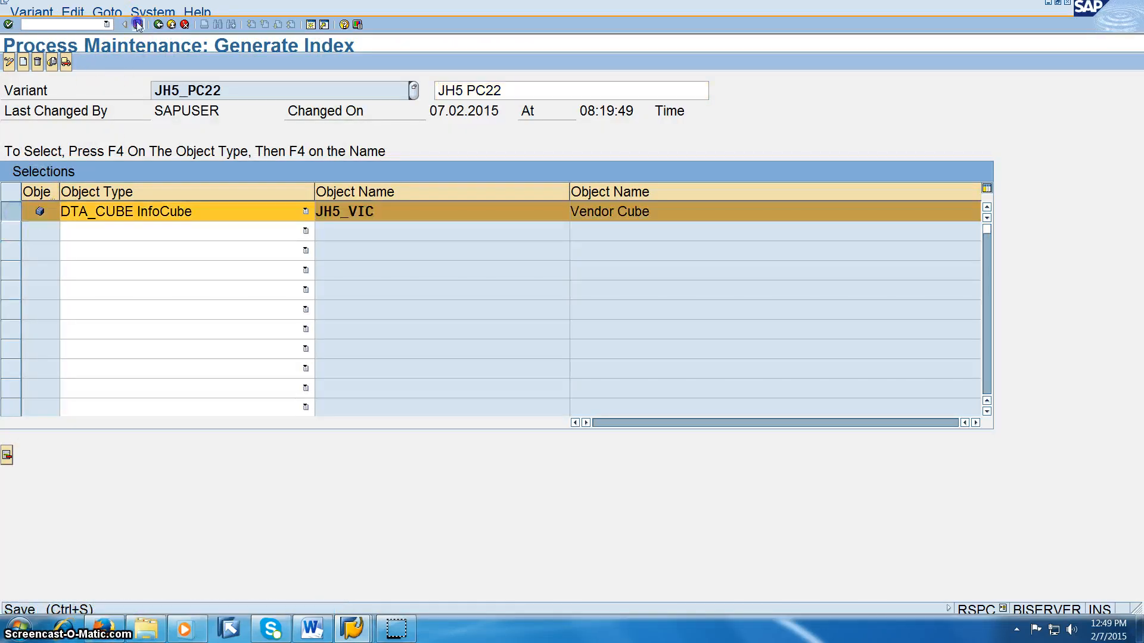
{"action": "key", "text": "F3"}
Create and save the Construct Database Statistics variant jh5_PC23 with the long description "PC23 FOR JH5", and return to the process chain
{"action": "left_click", "coordinate": [231, 193]}
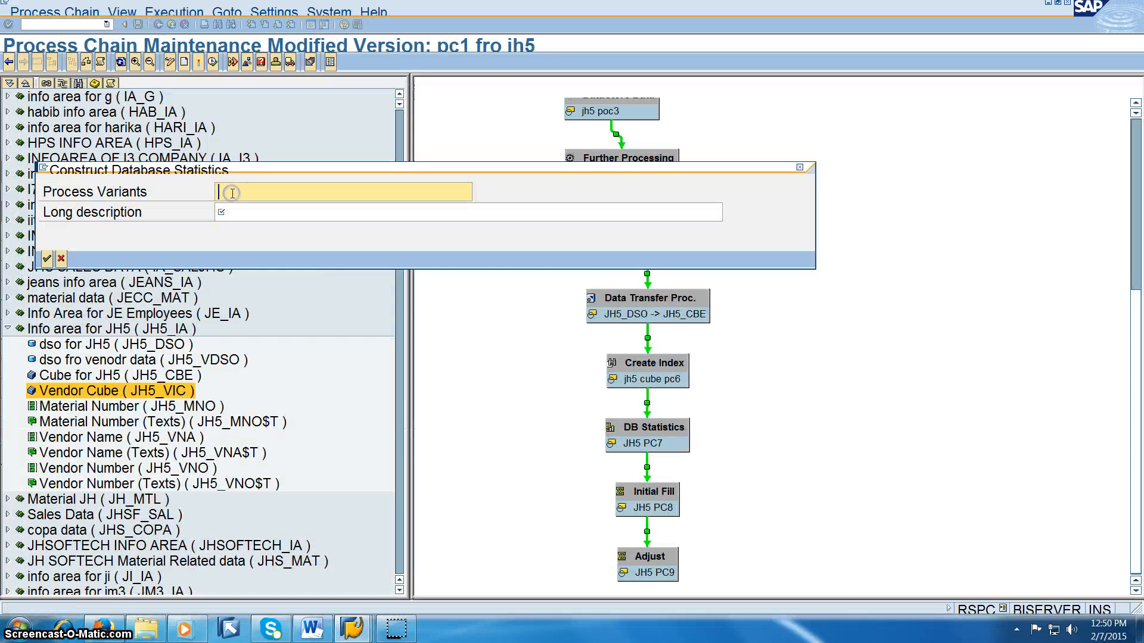
{"action": "left_click", "coordinate": [231, 193]}
{"action": "left_click", "coordinate": [127, 178]}
{"action": "left_click", "coordinate": [223, 189]}
{"action": "key", "text": "BackSpace"}
{"action": "key", "text": "Down"}
{"action": "key", "text": "Return"}
{"action": "key", "text": "BackSpace"}
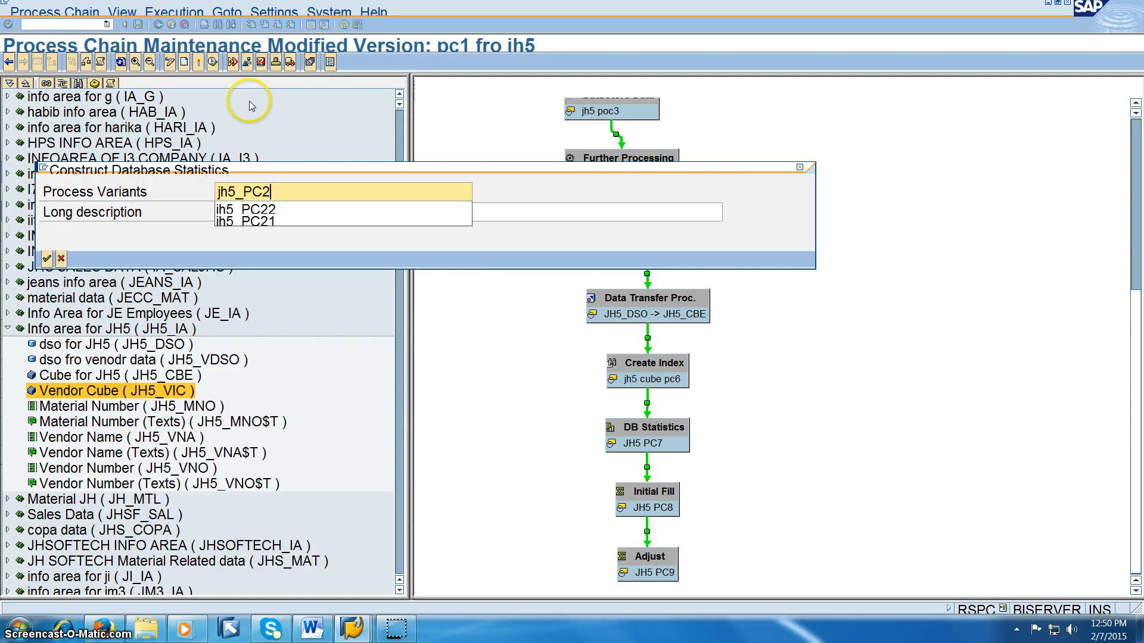
{"action": "type", "text": "3"}
{"action": "key", "text": "Tab"}
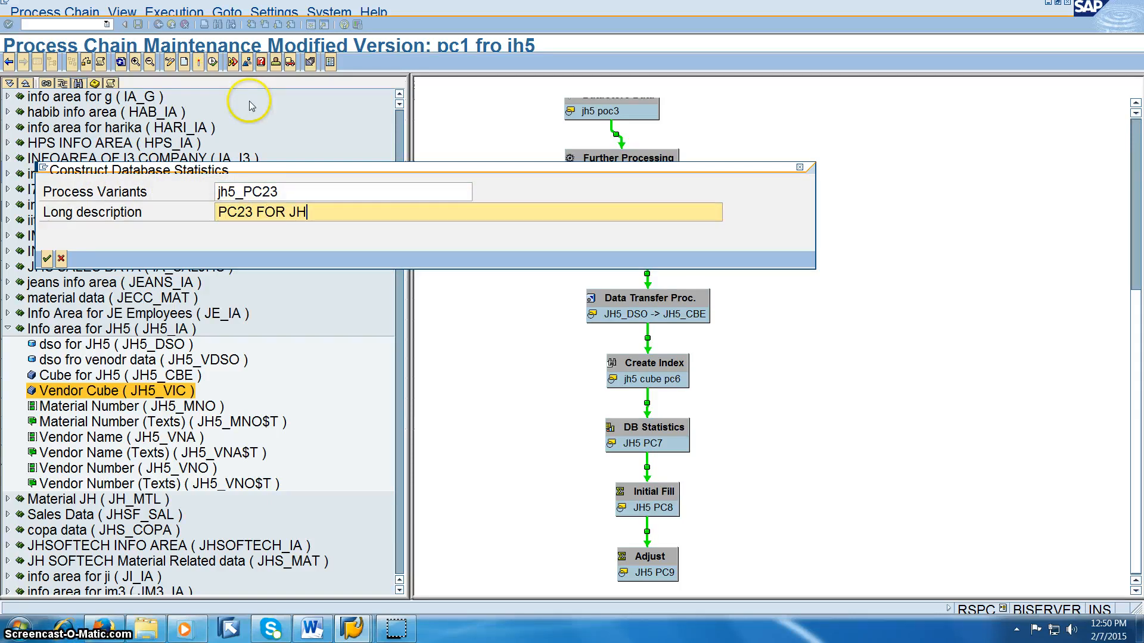
{"action": "key", "text": "Return"}
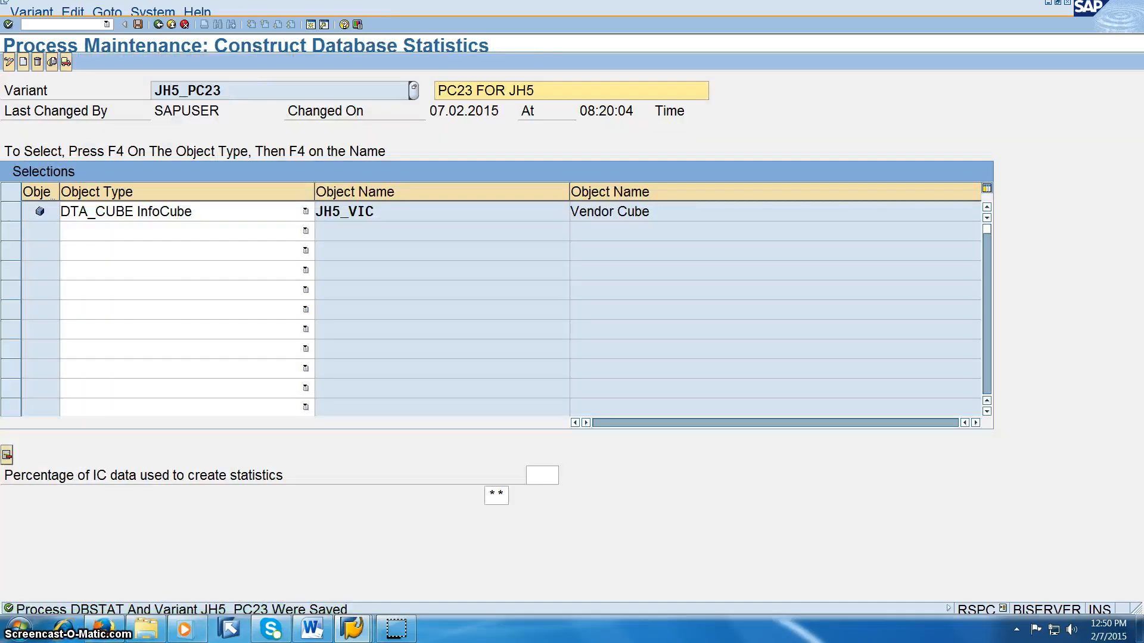
{"action": "left_click", "coordinate": [138, 25]}
{"action": "left_click", "coordinate": [157, 25]}
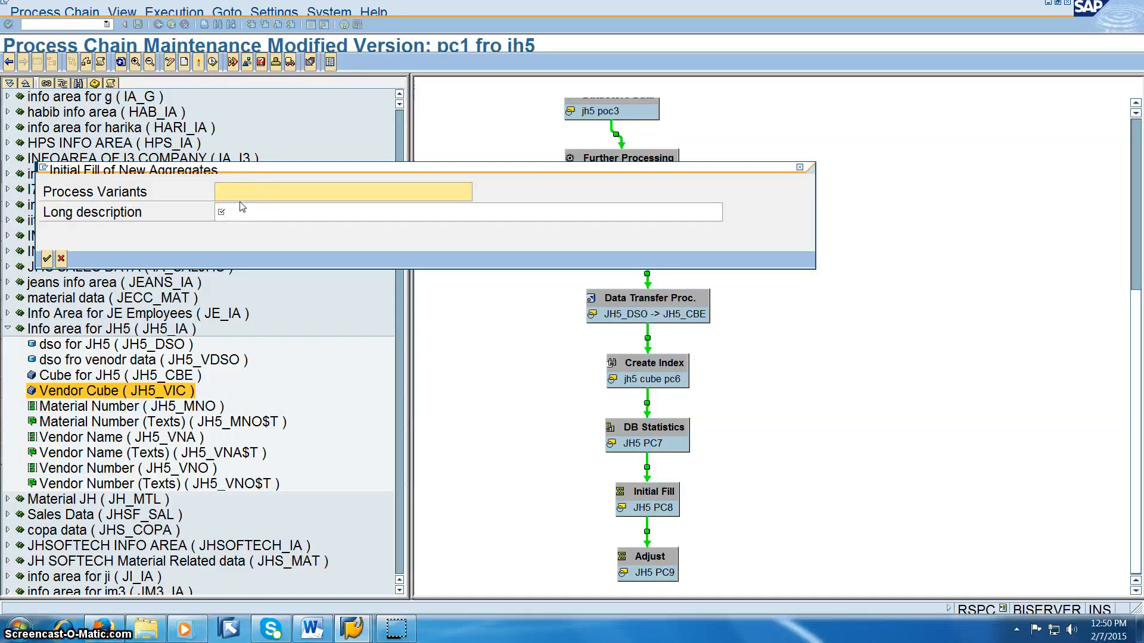
Create the Initial Fill of New Aggregates process variant jh5_PC24 with the long description "JH5 PC24"
{"action": "type", "text": "jh5_PC2"}
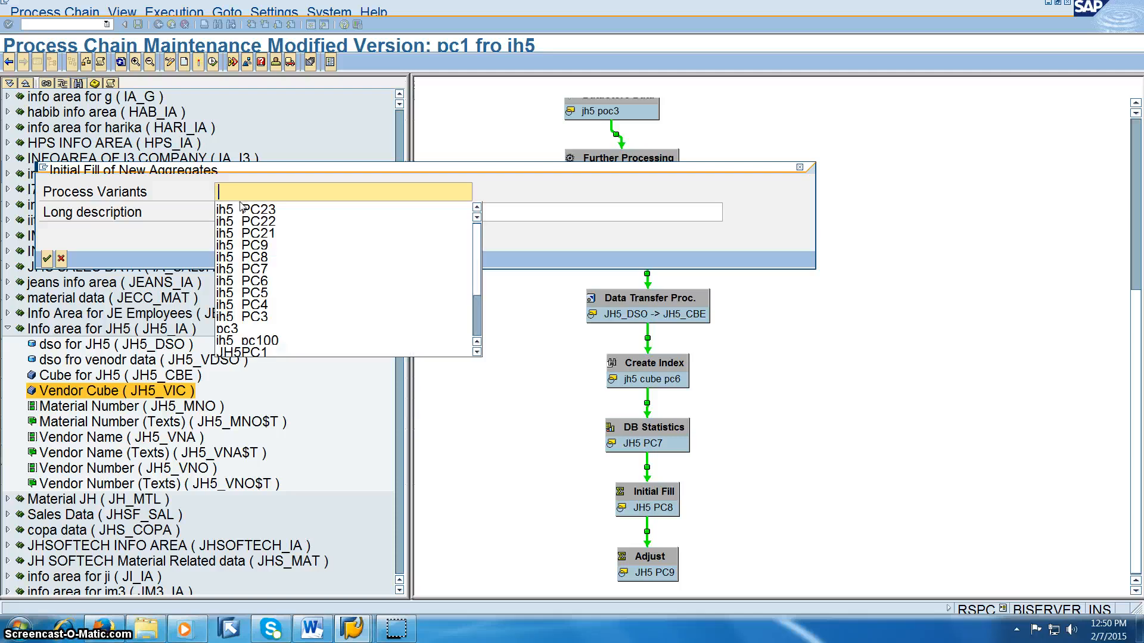
{"action": "type", "text": "4"}
{"action": "key", "text": "Tab"}
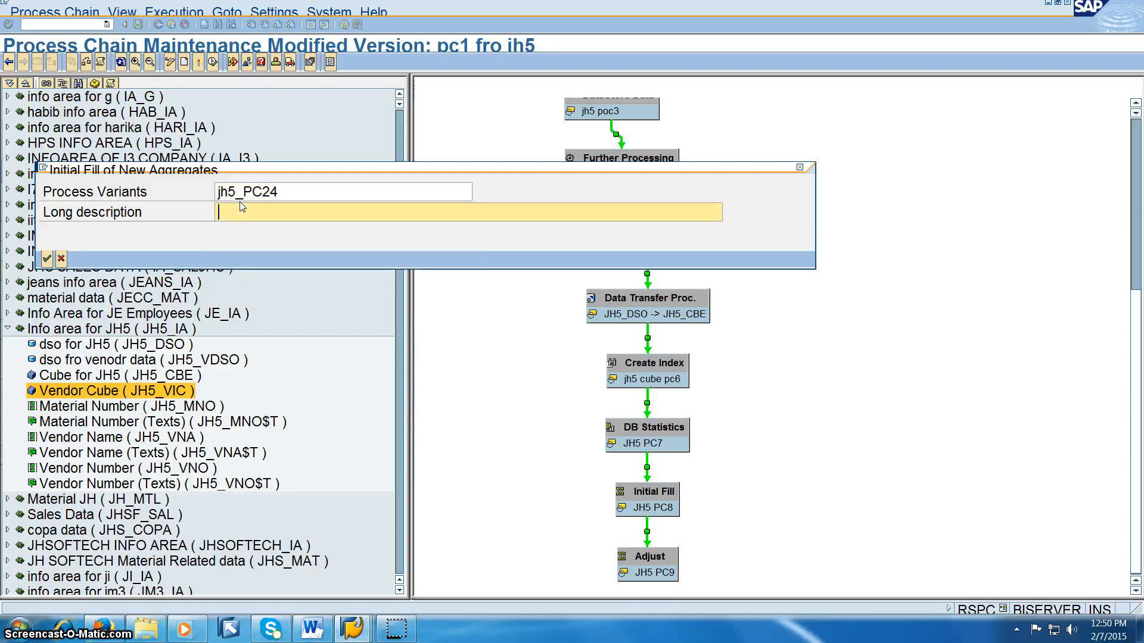
{"action": "type", "text": "JH5 PC24"}
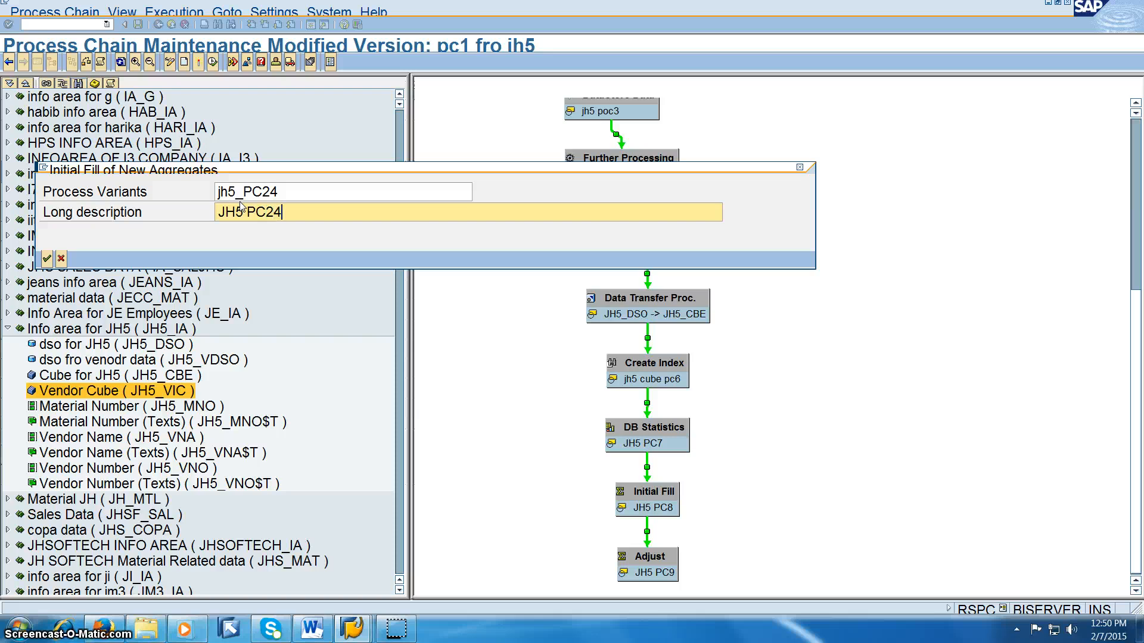
{"action": "key", "text": "Return"}
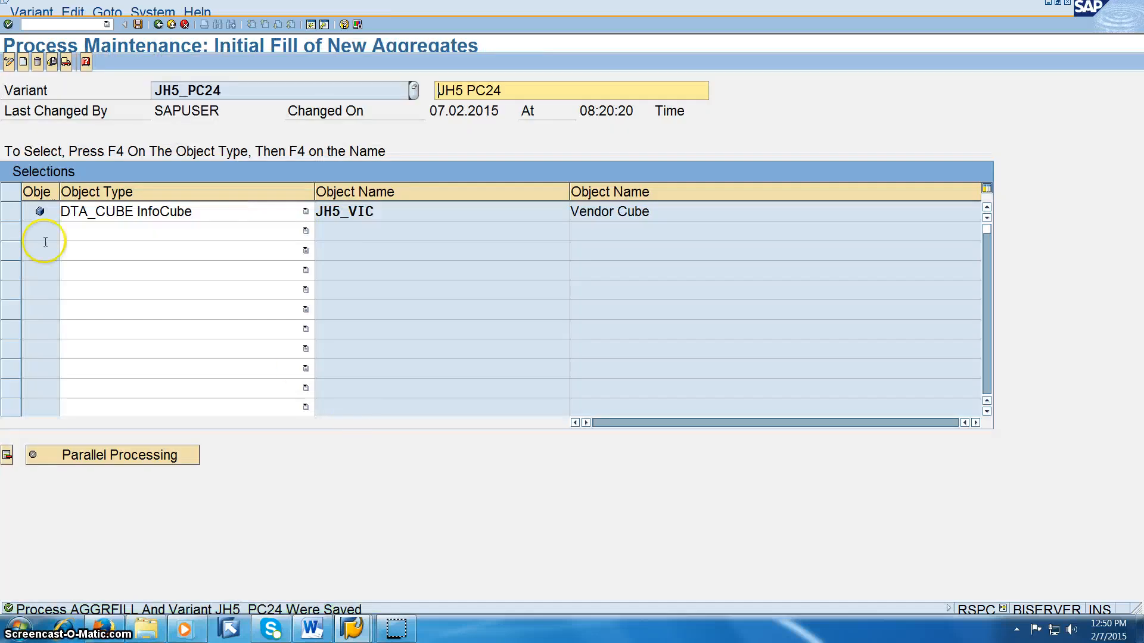
Select the JH5_VIC InfoCube entry in the Initial Fill of New Aggregates variant, save the variant and return to the process chain
{"action": "left_click", "coordinate": [11, 212]}
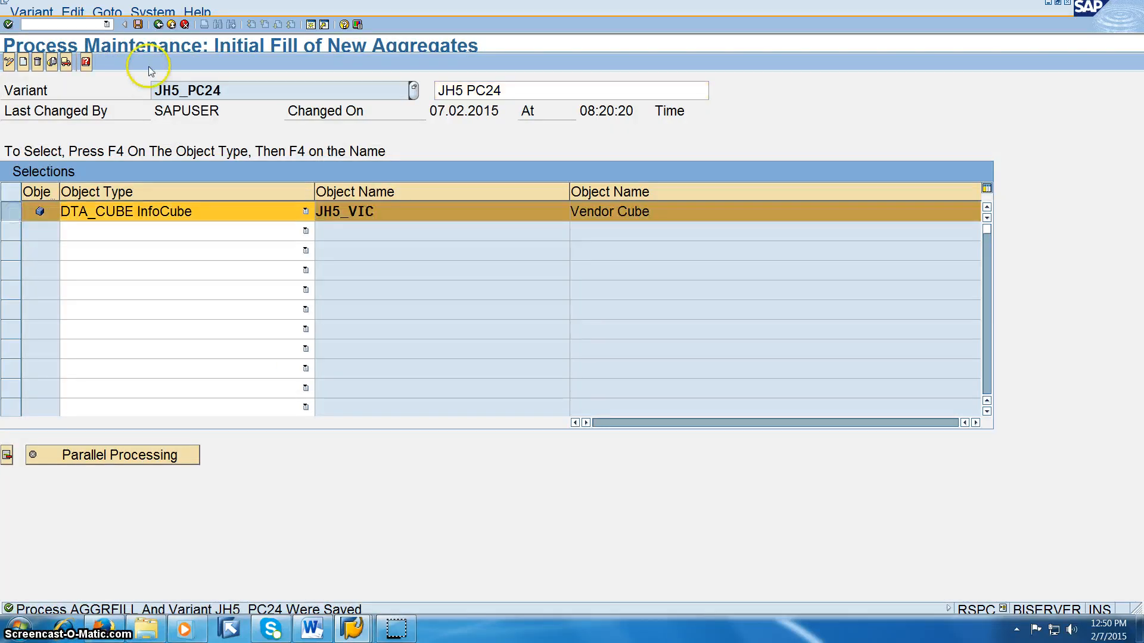
{"action": "left_click", "coordinate": [138, 25]}
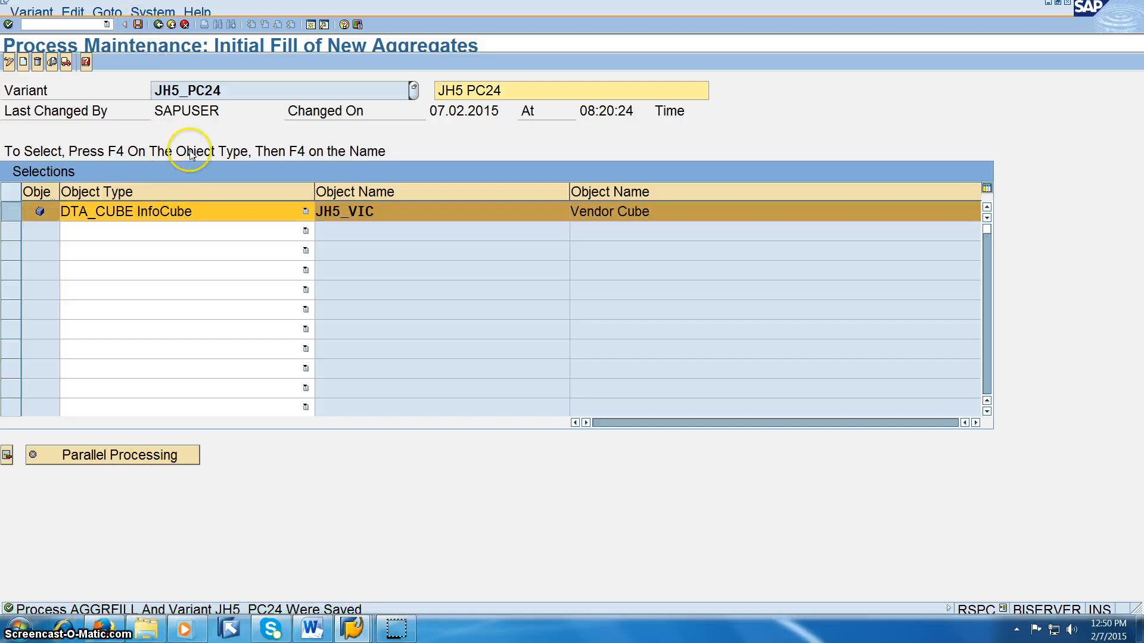
{"action": "left_click", "coordinate": [158, 24]}
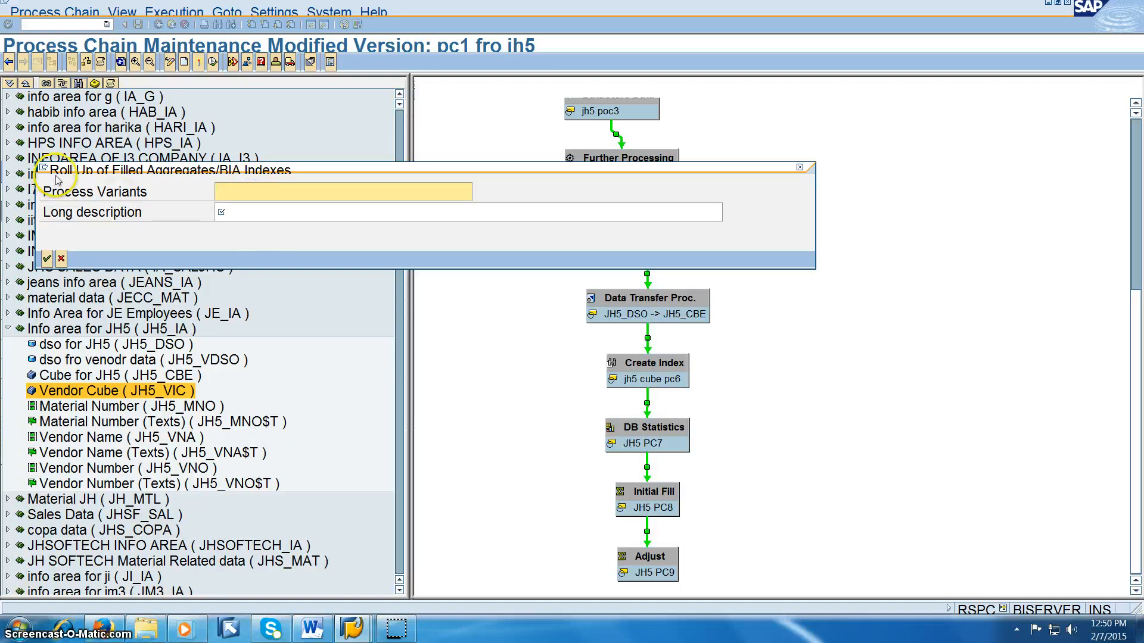
Create the Roll Up variant jh5_PC25 with the long description "PC25 FRO JH5", and save it with the JH5_VIC InfoCube entry selected
{"action": "left_click", "coordinate": [257, 192]}
{"action": "type", "text": "jh5_PC2"}
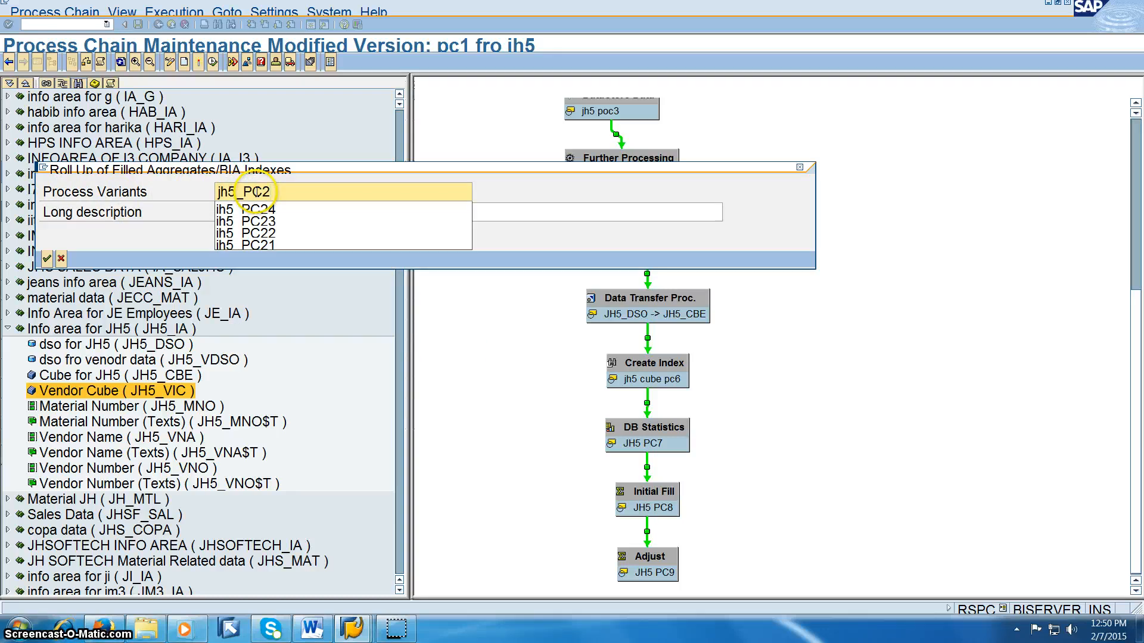
{"action": "type", "text": "5"}
{"action": "key", "text": "Tab"}
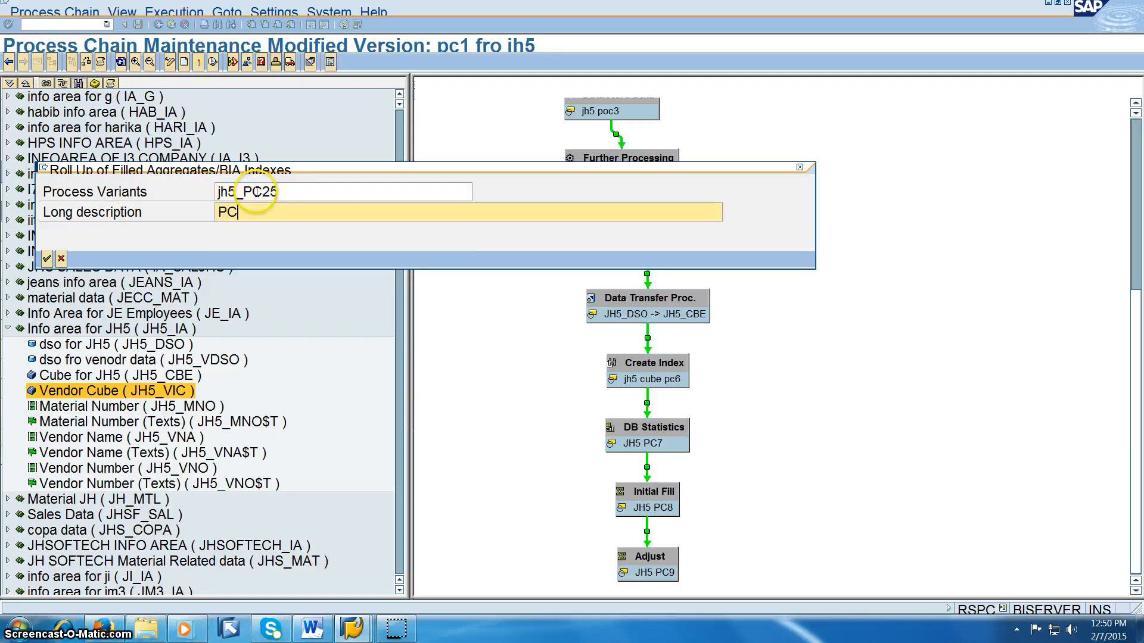
{"action": "type", "text": "PC25 FRO JH5"}
{"action": "key", "text": "Return"}
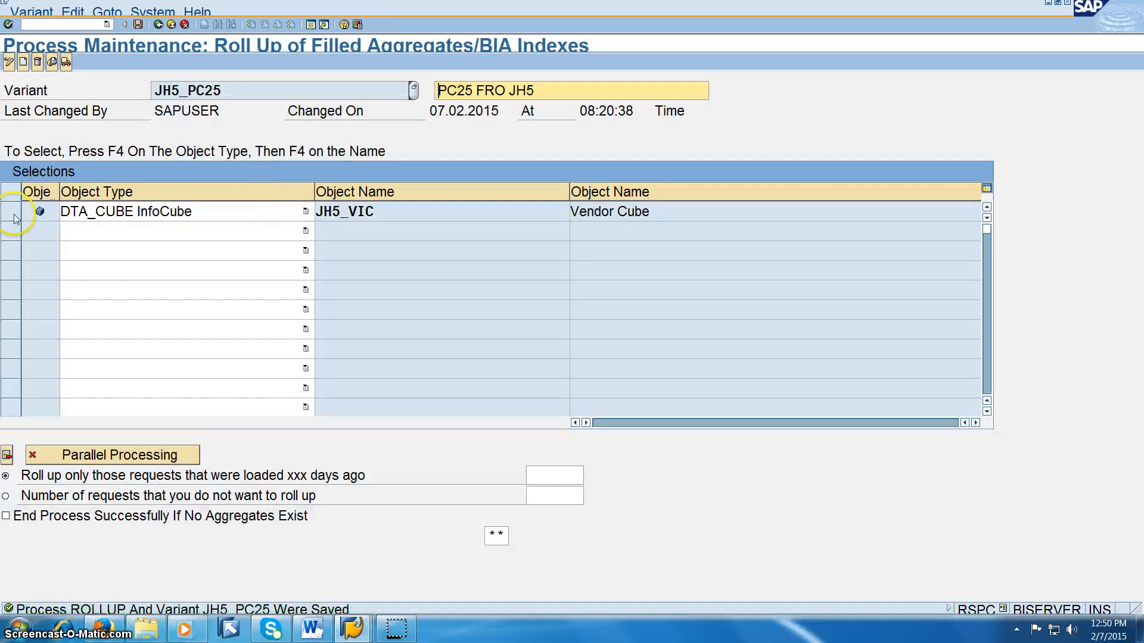
{"action": "left_click", "coordinate": [12, 213]}
{"action": "left_click", "coordinate": [137, 24]}
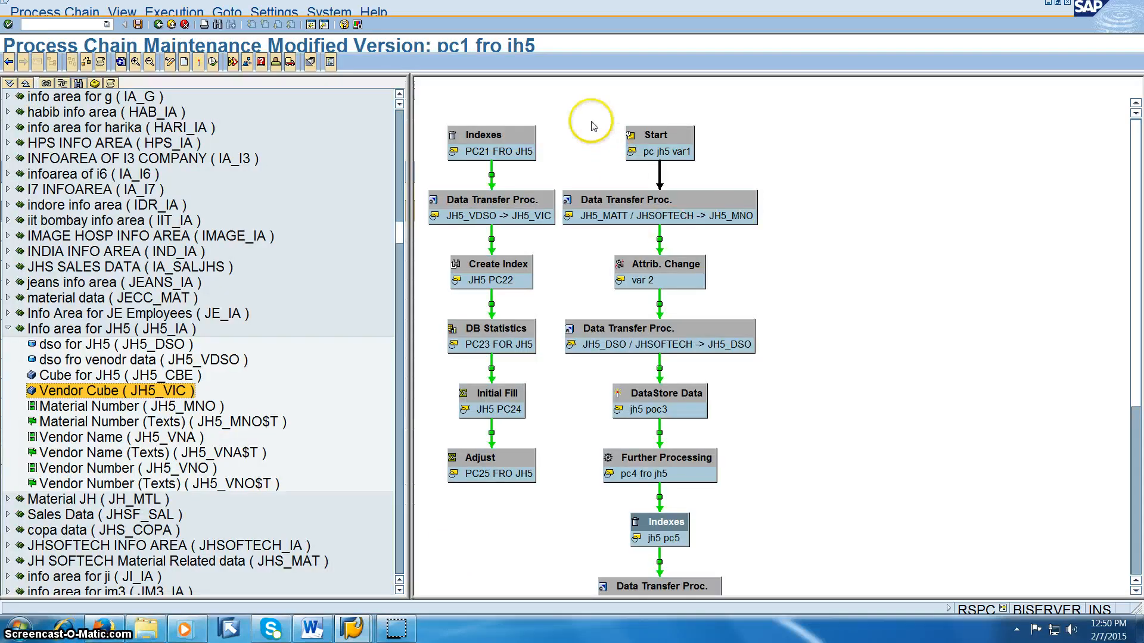
Move the whole Vendor Cube branch, from Indexes PC21 to Adjust PC25, below the Adjust process JH5 PC9
{"action": "left_click_drag", "start_coordinate": [427, 103], "coordinate": [568, 521]}
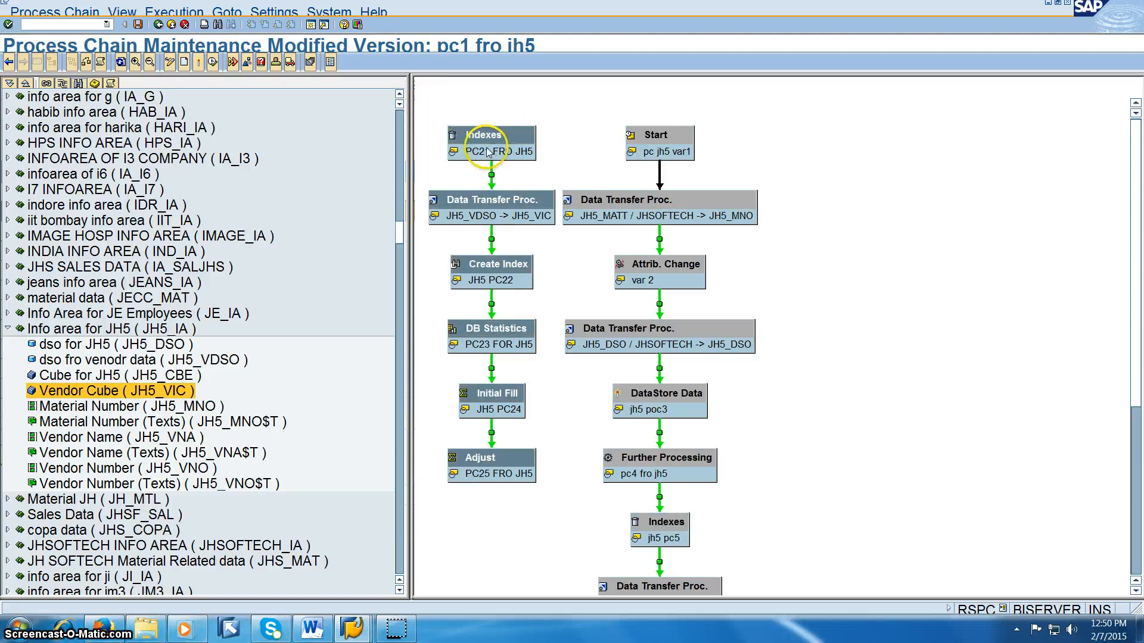
{"action": "left_click_drag", "start_coordinate": [425, 99], "coordinate": [564, 530]}
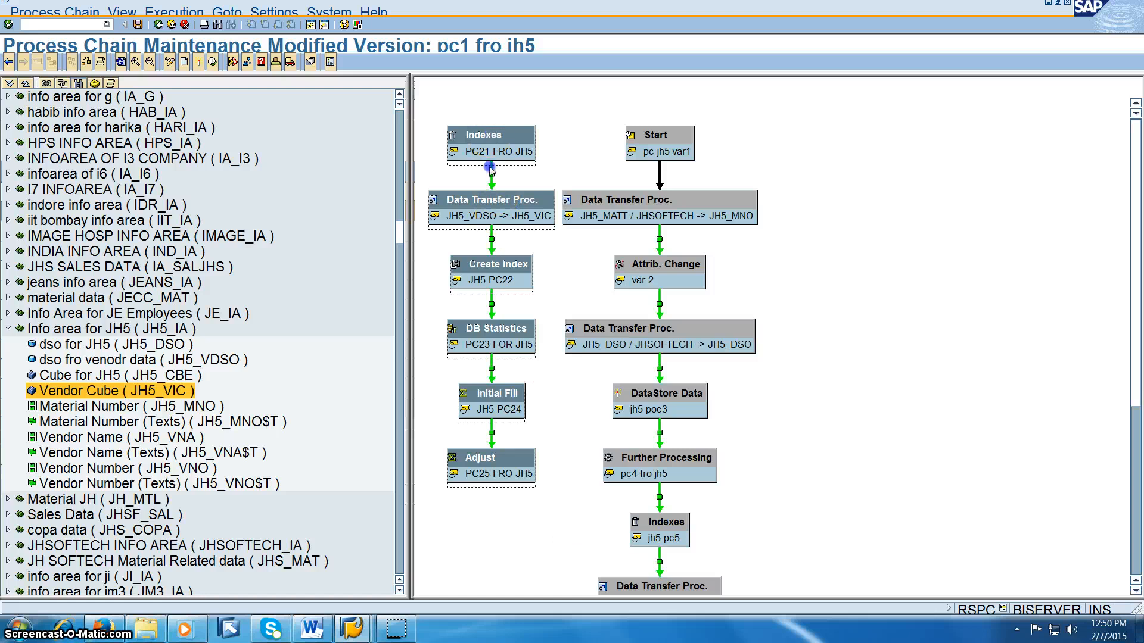
{"action": "scroll", "coordinate": [528, 526], "scroll_direction": "down", "scroll_amount": 3}
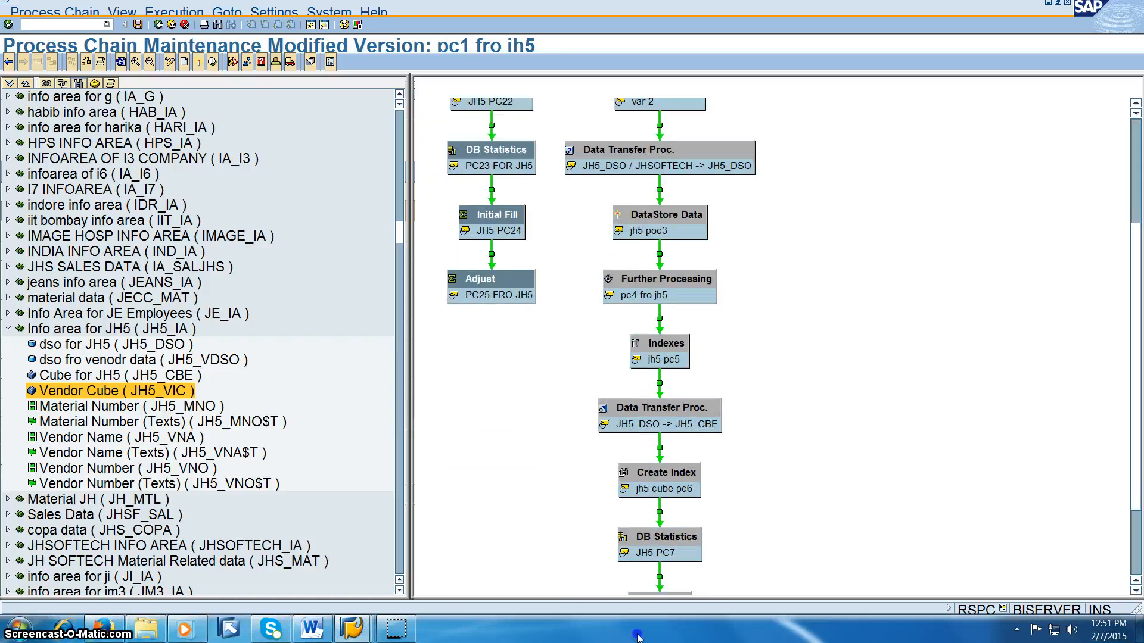
{"action": "left_click_drag", "start_coordinate": [638, 635], "coordinate": [758, 598]}
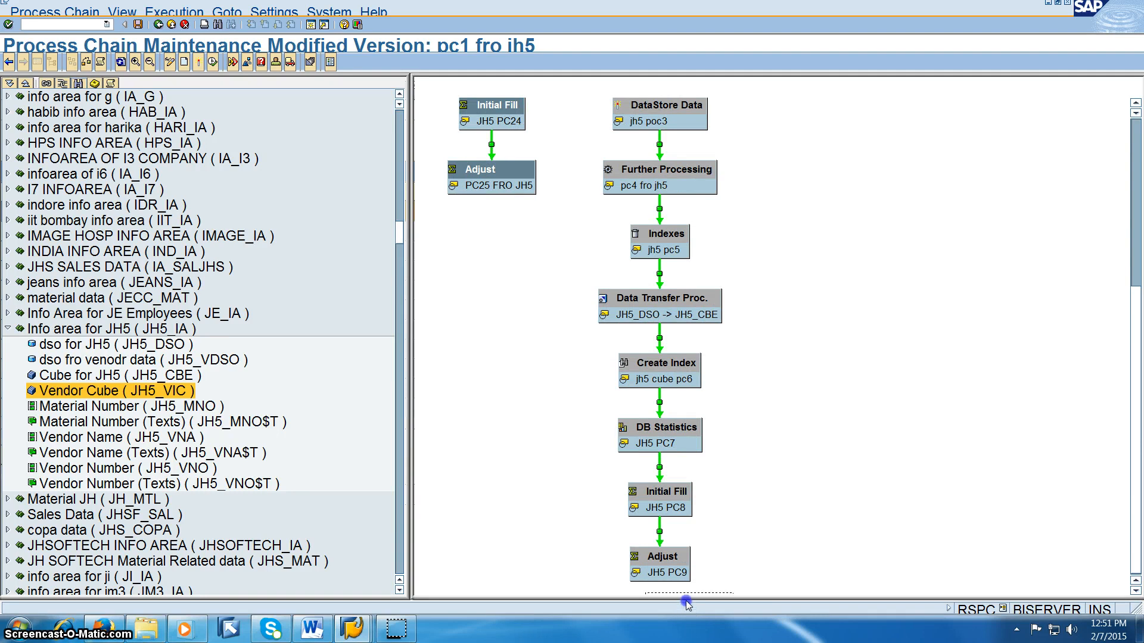
{"action": "left_click_drag", "start_coordinate": [686, 603], "coordinate": [686, 603]}
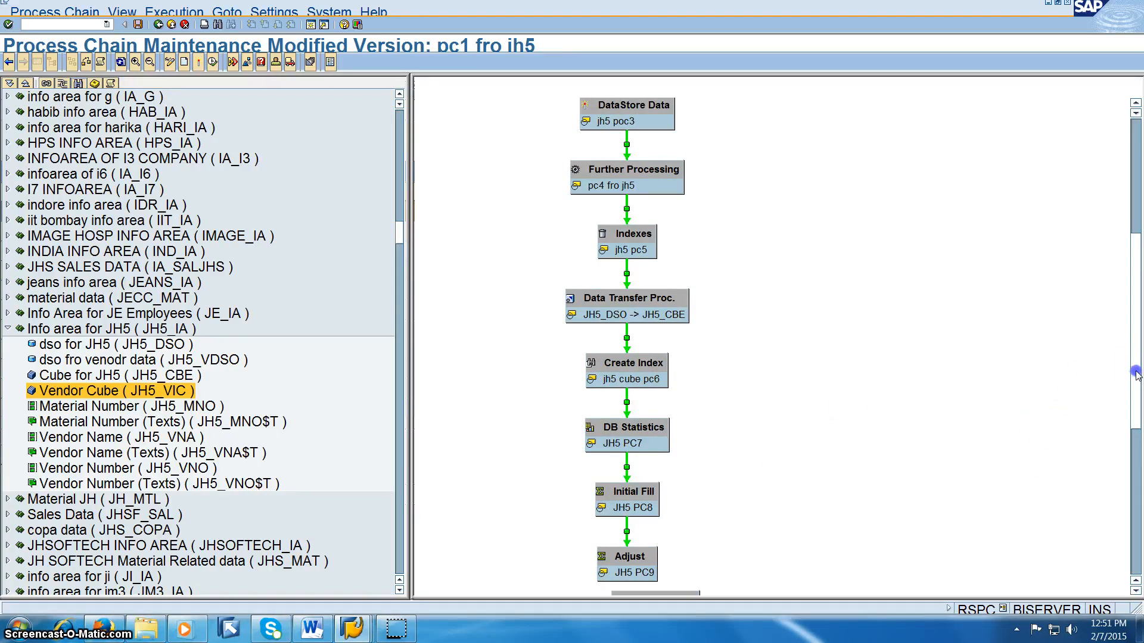
{"action": "left_click_drag", "start_coordinate": [1135, 360], "coordinate": [1134, 506]}
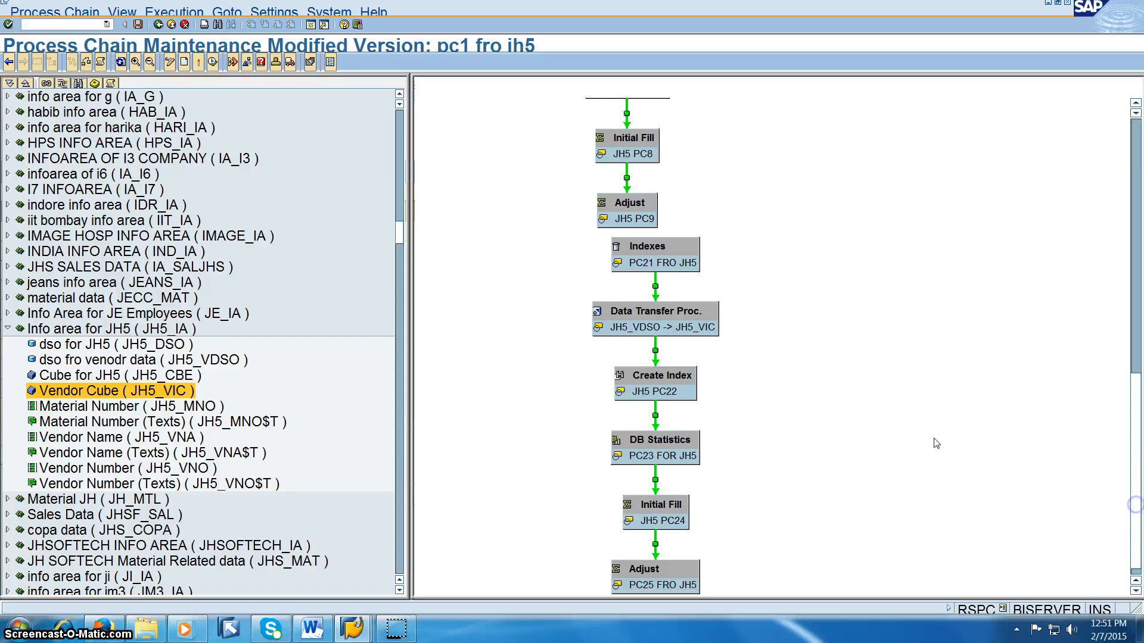
Link the Adjust process JH5 PC9 to the Indexes process PC21 FRO JH5, with the follow-on action set to always
{"action": "left_click_drag", "start_coordinate": [688, 313], "coordinate": [730, 328]}
{"action": "left_click_drag", "start_coordinate": [672, 247], "coordinate": [689, 262]}
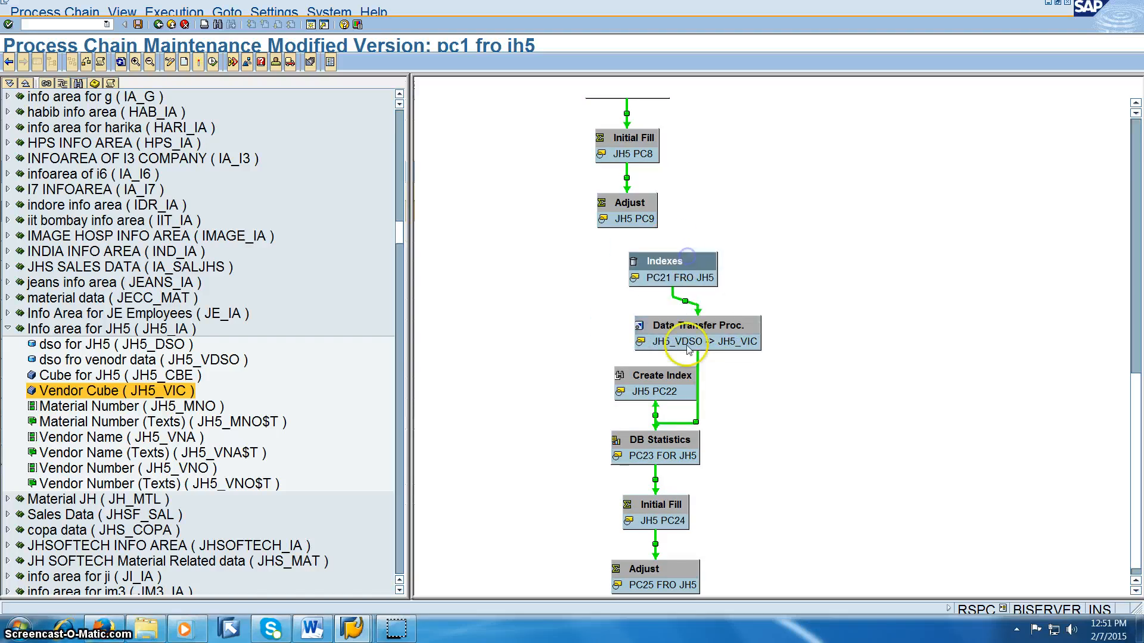
{"action": "left_click_drag", "start_coordinate": [637, 207], "coordinate": [720, 301]}
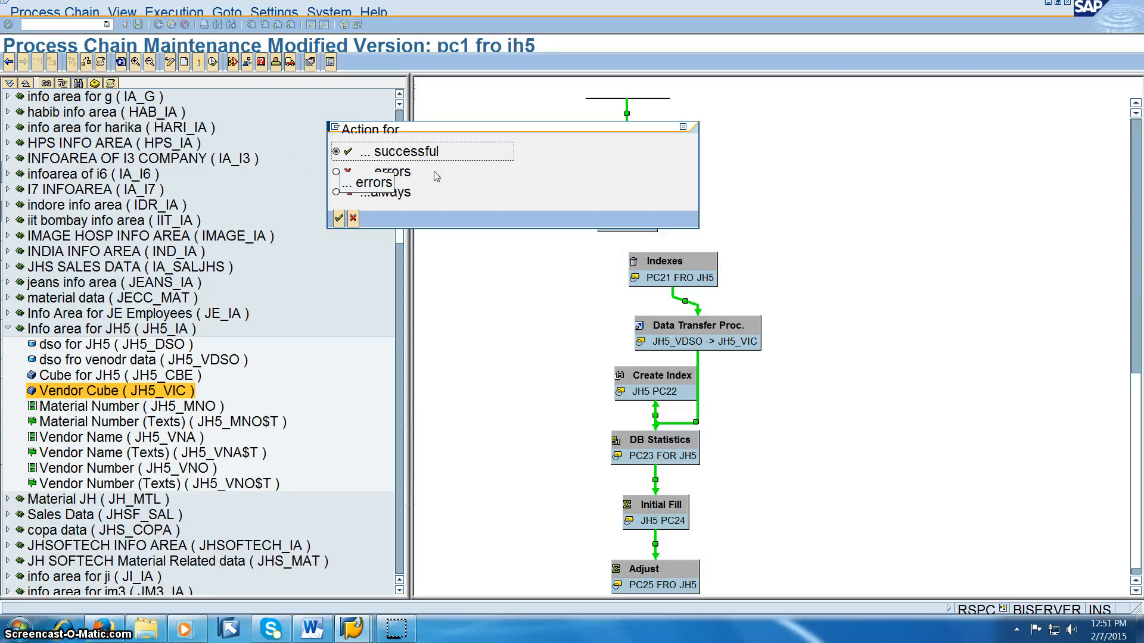
{"action": "left_click", "coordinate": [334, 193]}
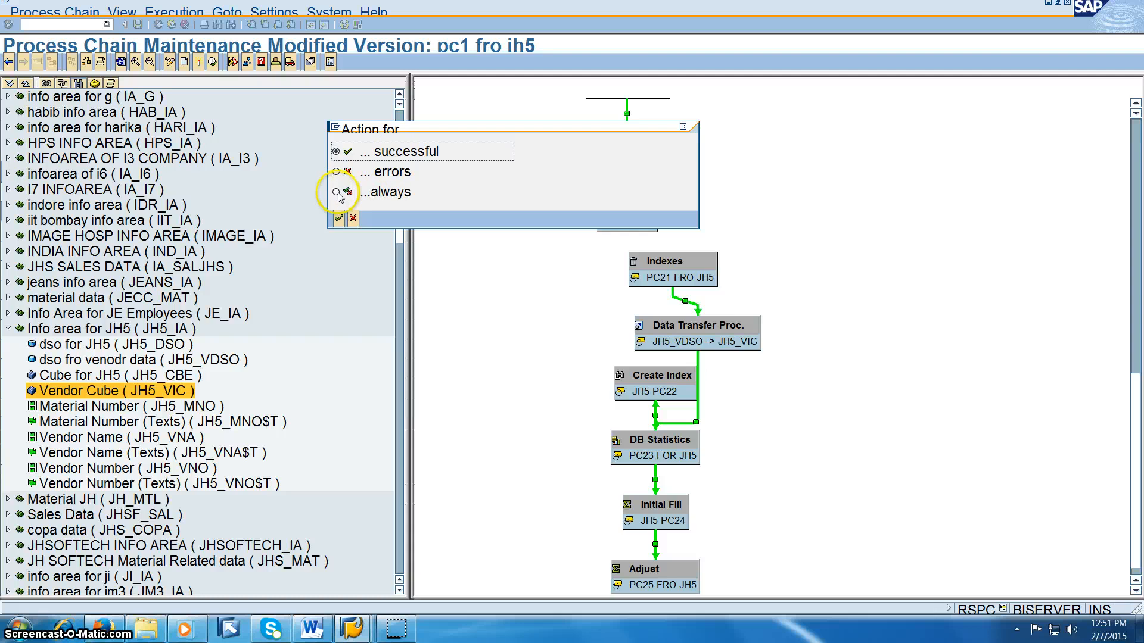
{"action": "left_click", "coordinate": [337, 218]}
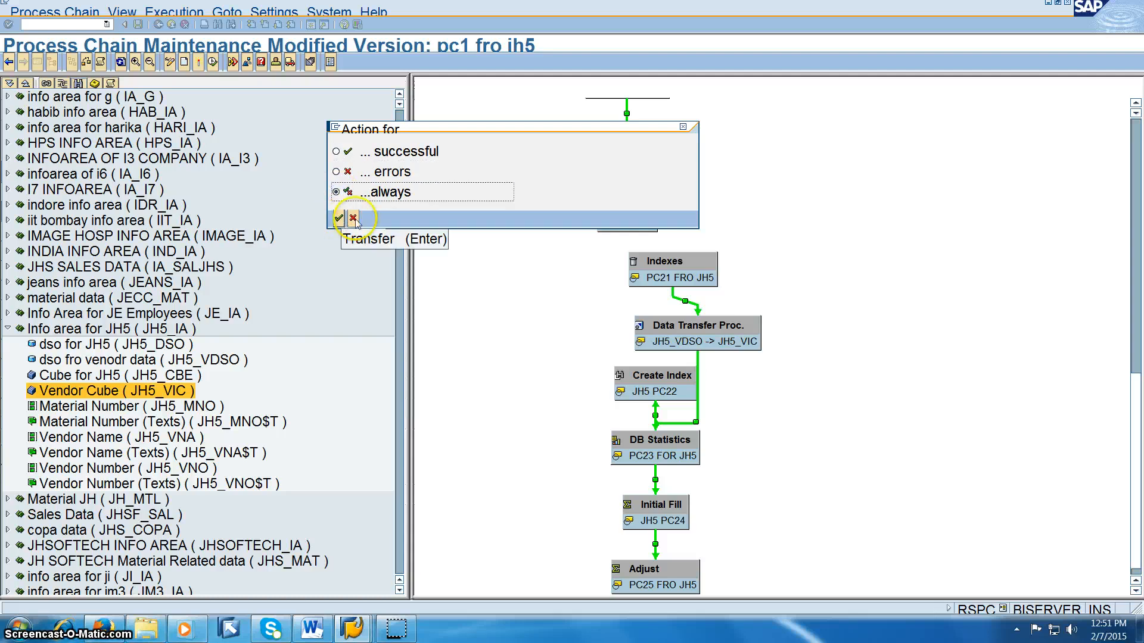
{"action": "left_click", "coordinate": [832, 314]}
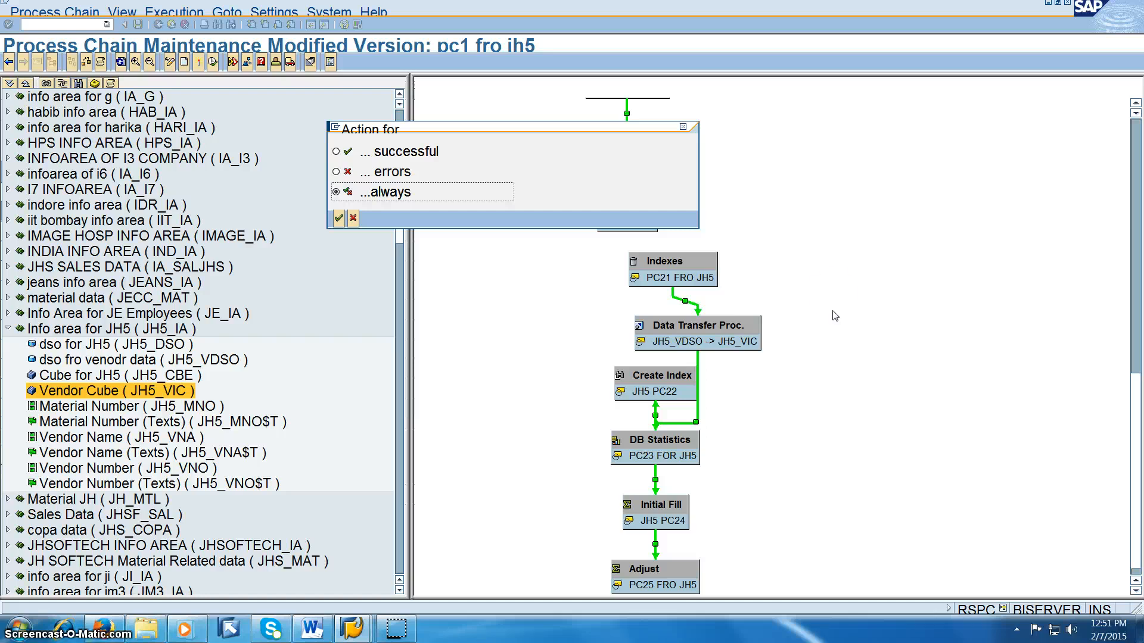
{"action": "left_click", "coordinate": [338, 218]}
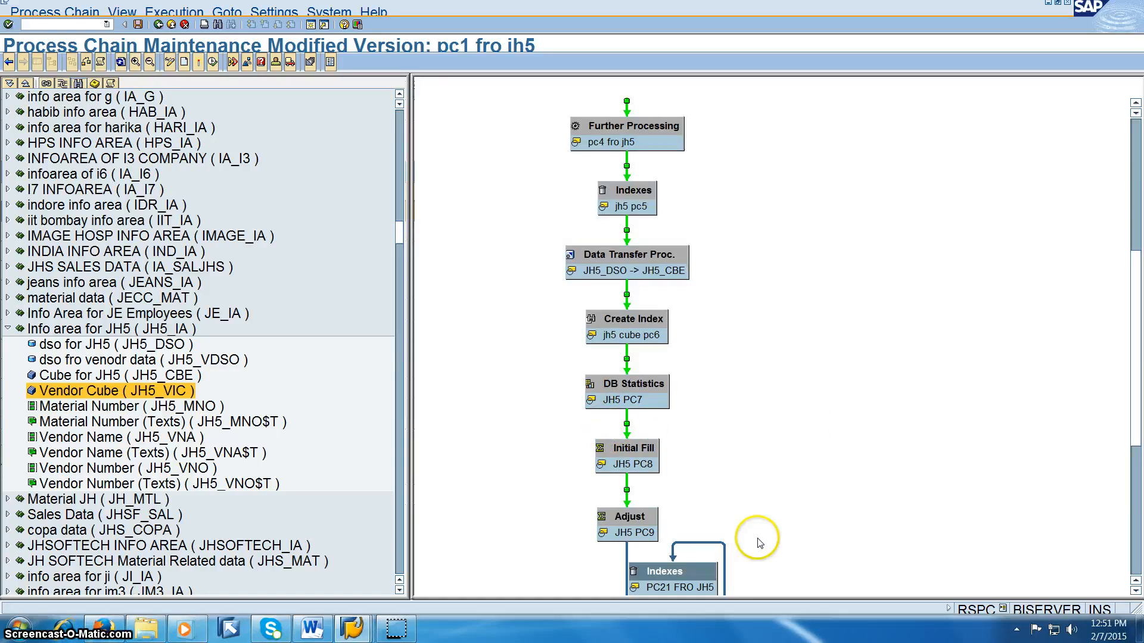
Place the Indexes process PC21 FRO JH5 well to the right of the Adjust process so their link runs clearly
{"action": "left_click", "coordinate": [1136, 502]}
{"action": "left_click", "coordinate": [1137, 502]}
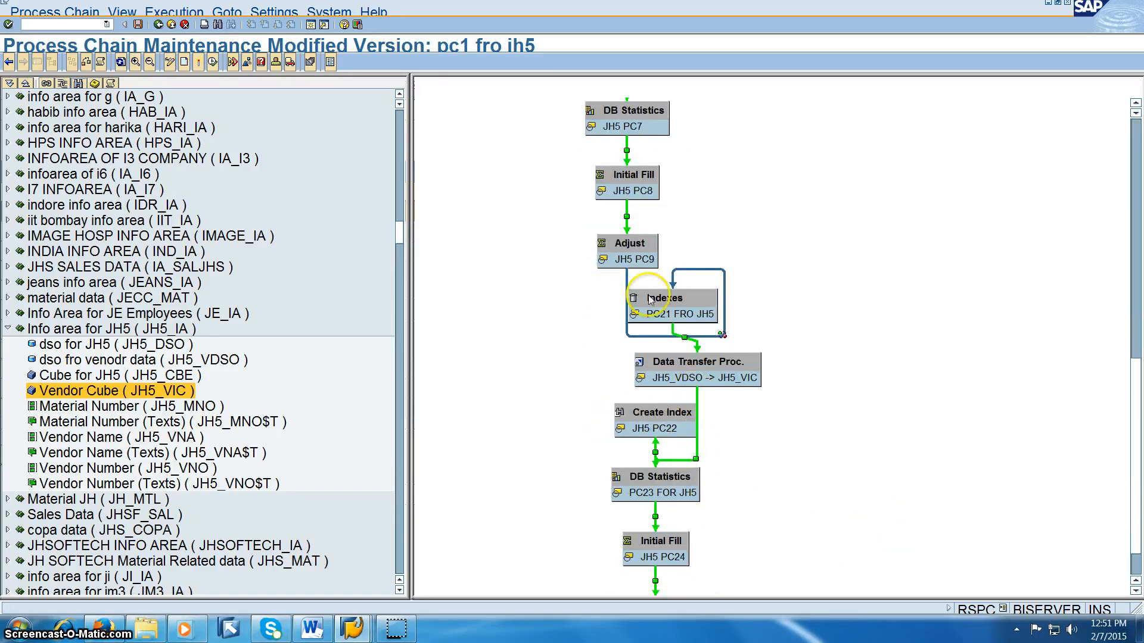
{"action": "left_click_drag", "start_coordinate": [682, 303], "coordinate": [887, 314]}
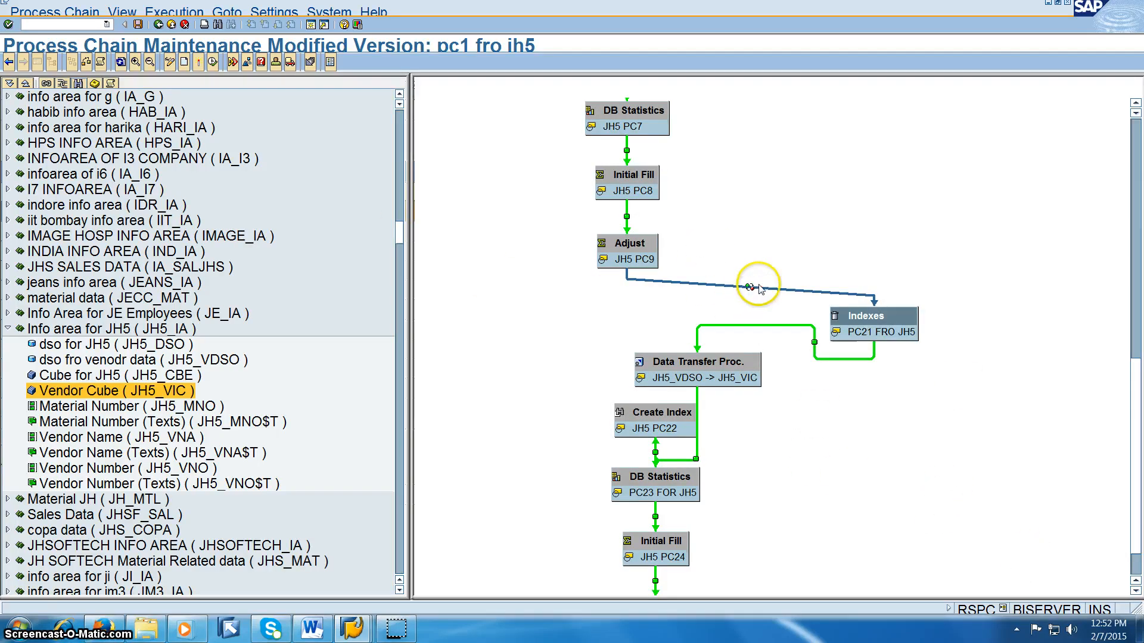
Save and check the process chain, and remove the DB Statistics process JH5 PC7 from it
{"action": "left_click", "coordinate": [138, 25]}
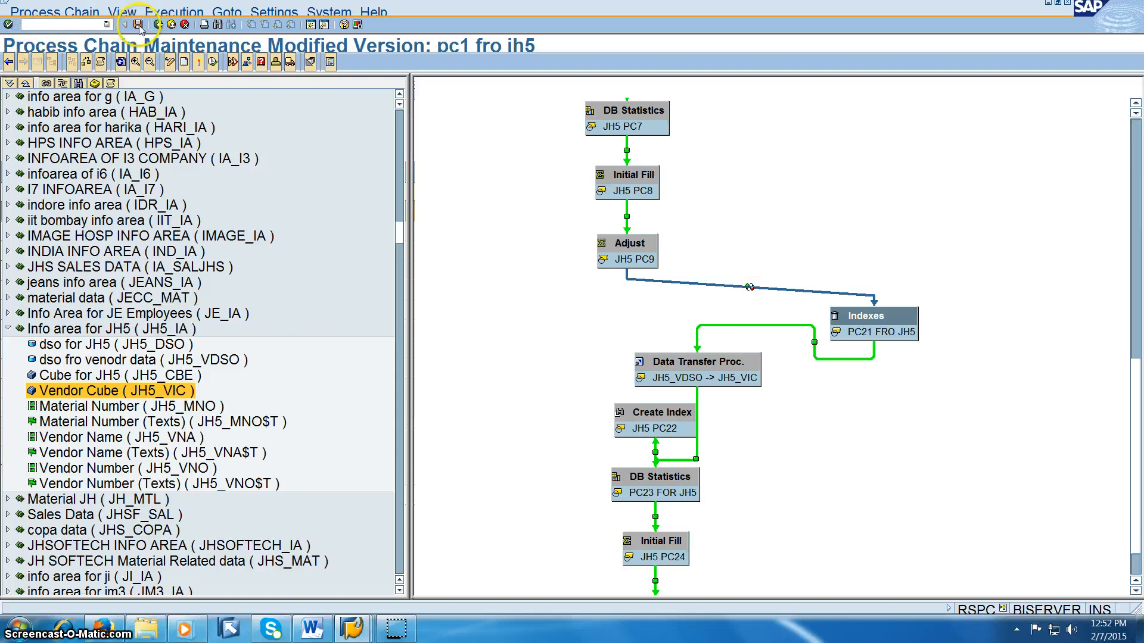
{"action": "left_click", "coordinate": [198, 63]}
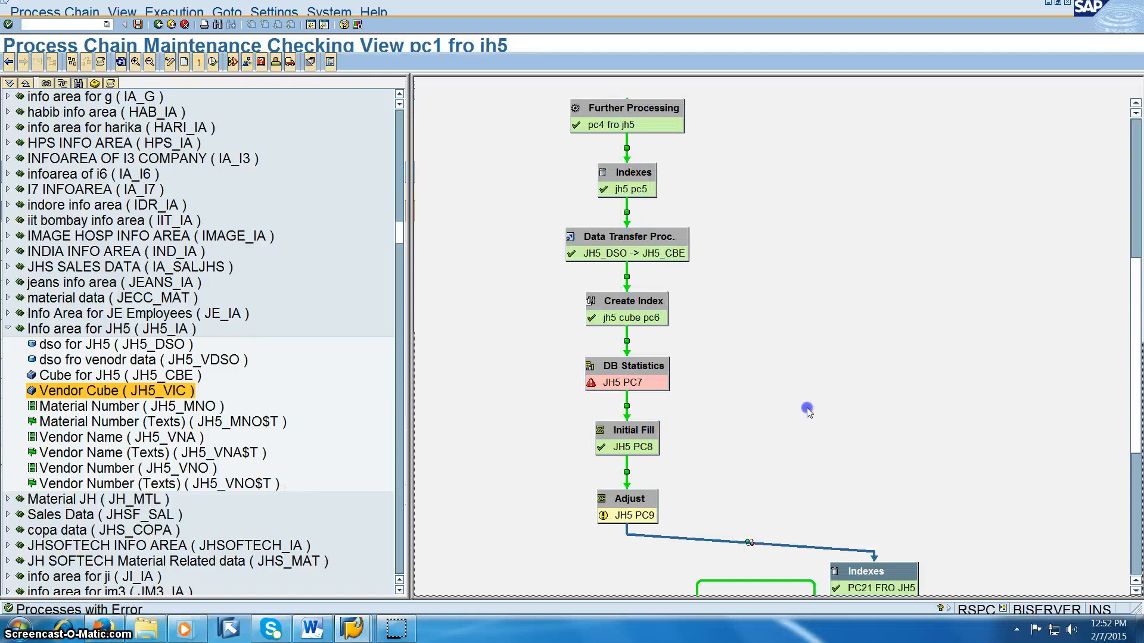
{"action": "left_click", "coordinate": [670, 389]}
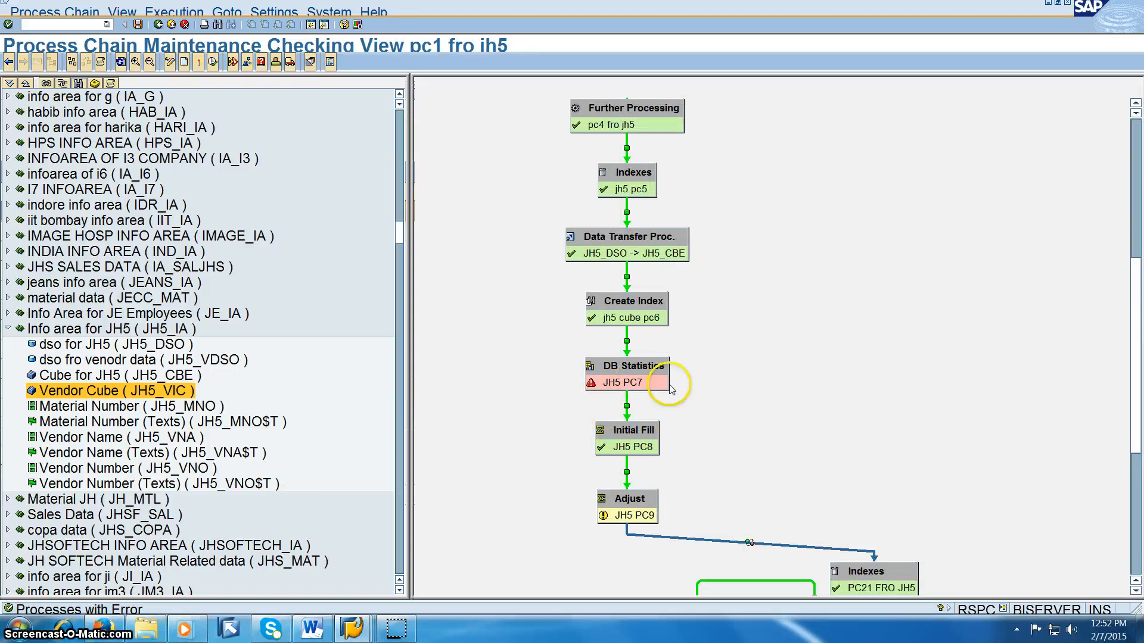
{"action": "right_click", "coordinate": [662, 385]}
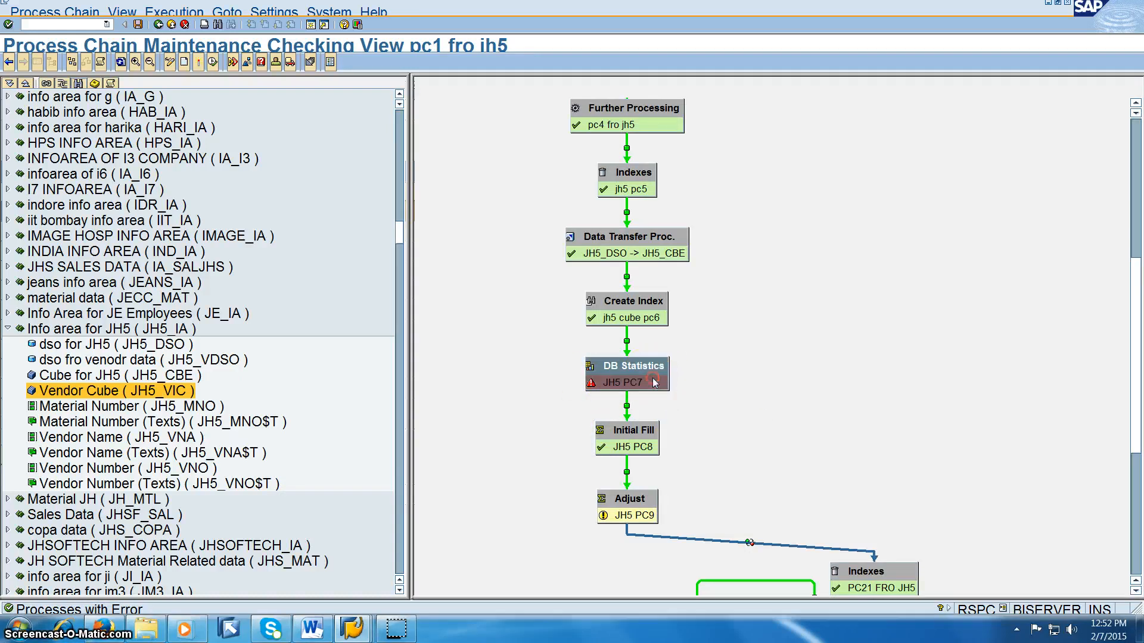
{"action": "left_click", "coordinate": [701, 421]}
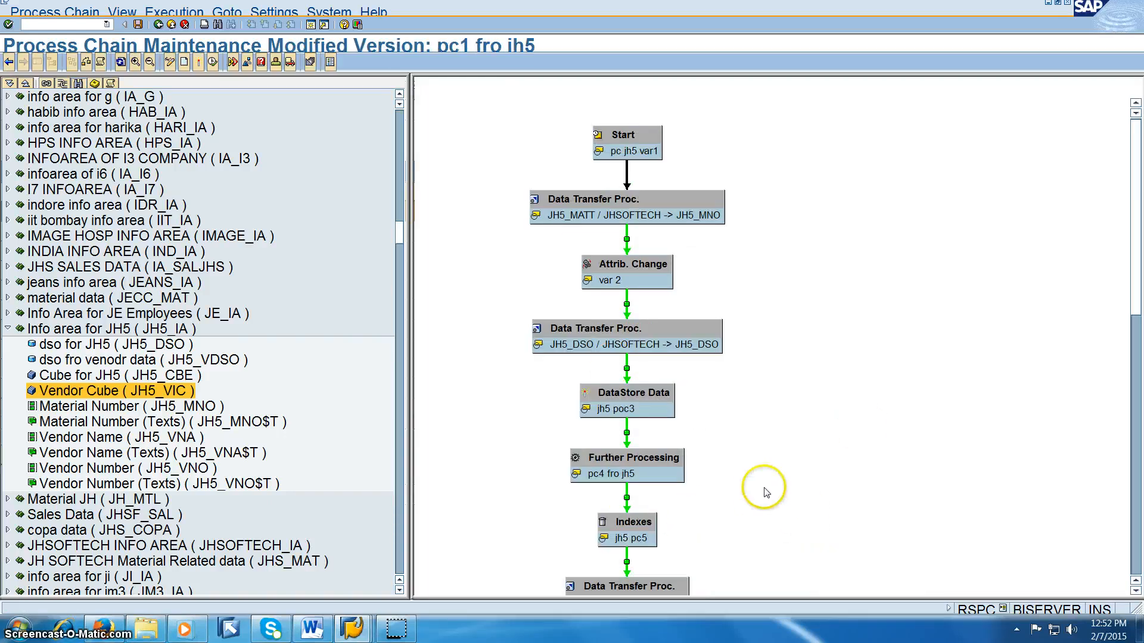
Save and check the process chain again, and remove the Initial Fill process JH5 PC8 from it
{"action": "left_click", "coordinate": [138, 24]}
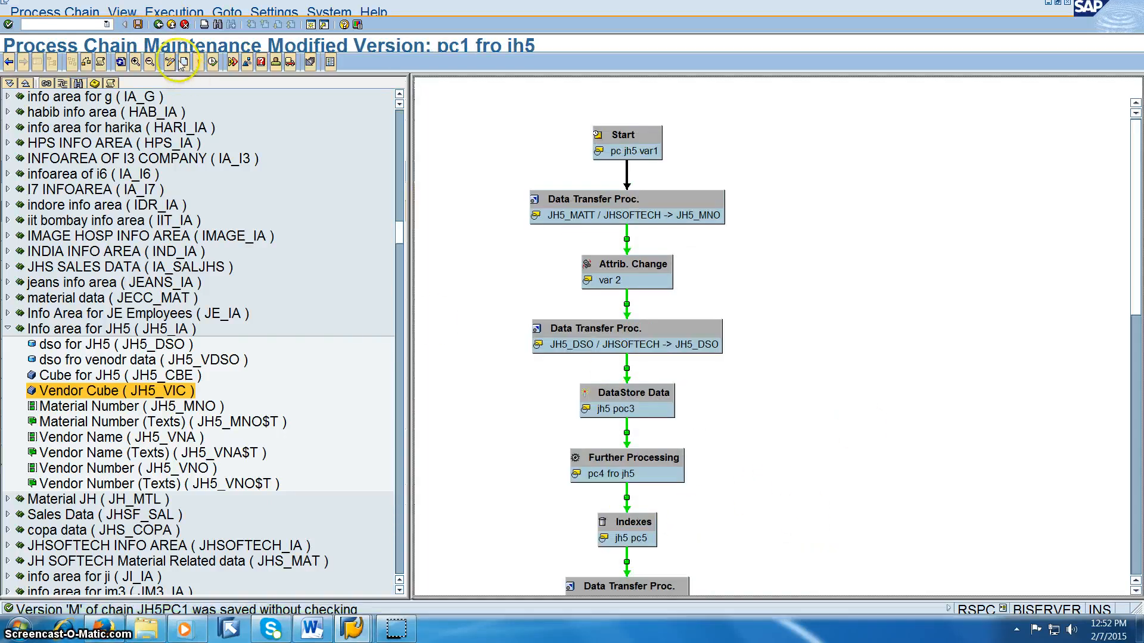
{"action": "left_click", "coordinate": [213, 62]}
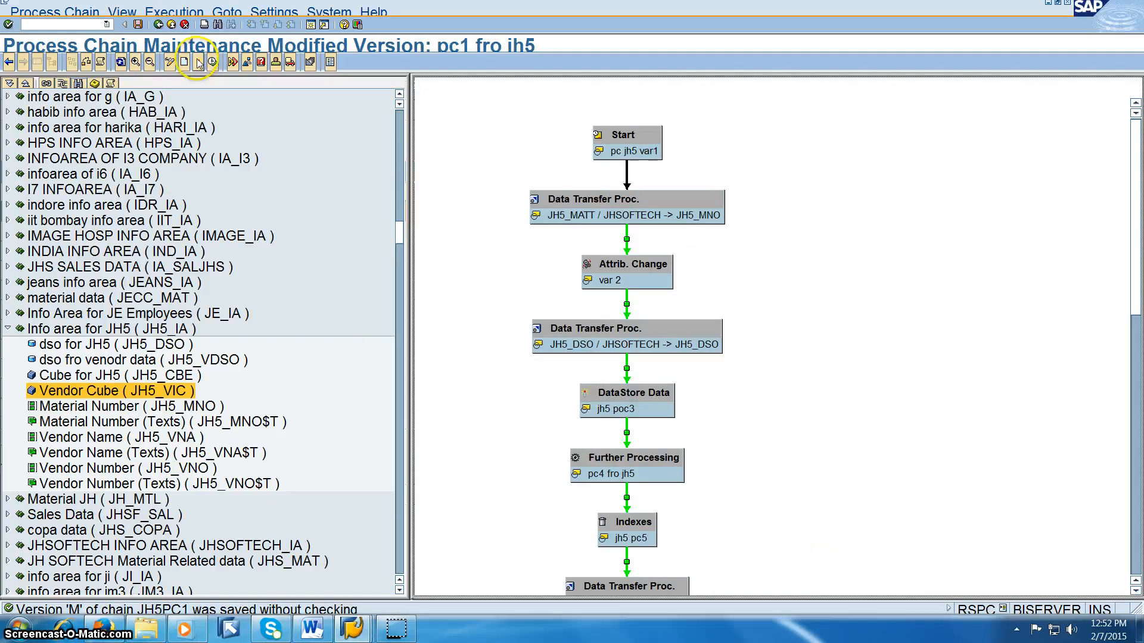
{"action": "left_click", "coordinate": [198, 62]}
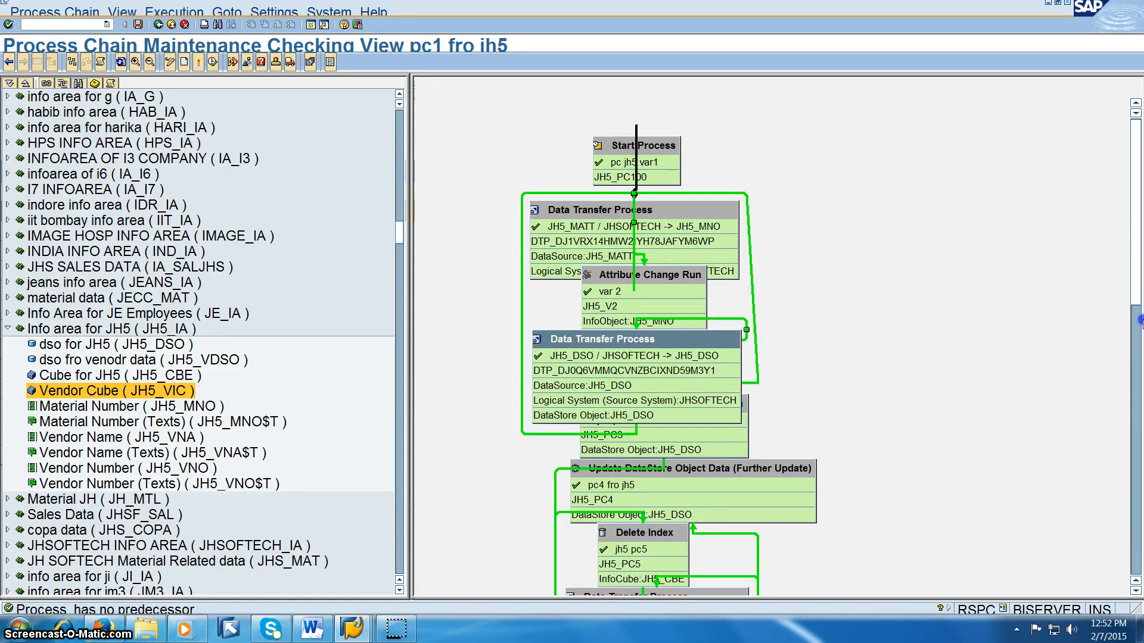
{"action": "scroll", "coordinate": [1139, 491], "scroll_direction": "down", "scroll_amount": 10}
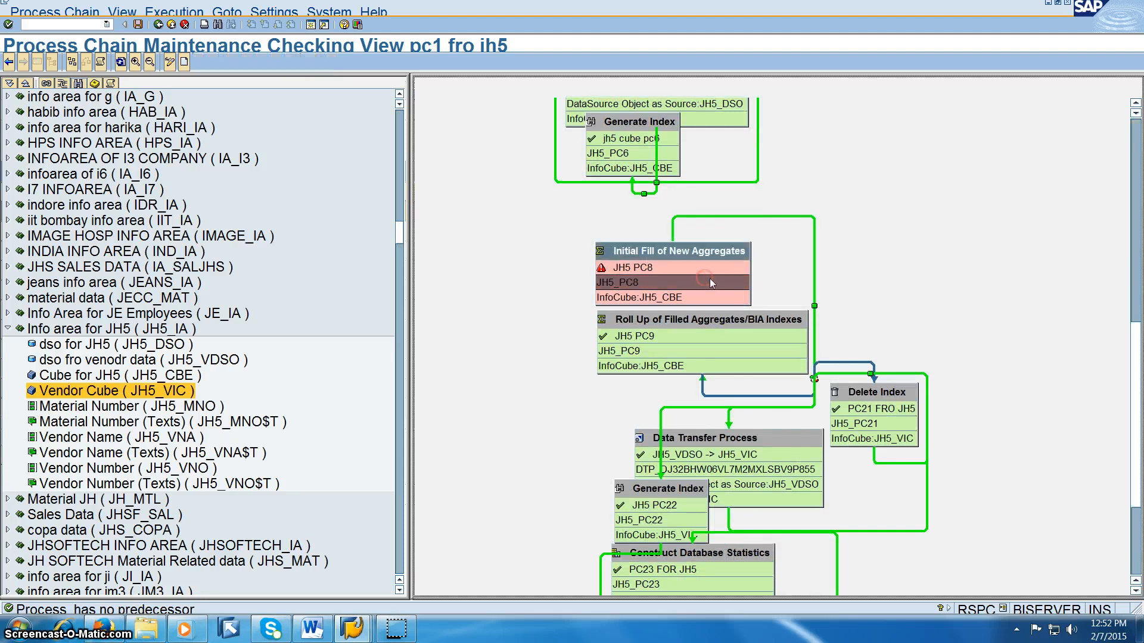
{"action": "right_click", "coordinate": [710, 277]}
{"action": "left_click", "coordinate": [744, 320]}
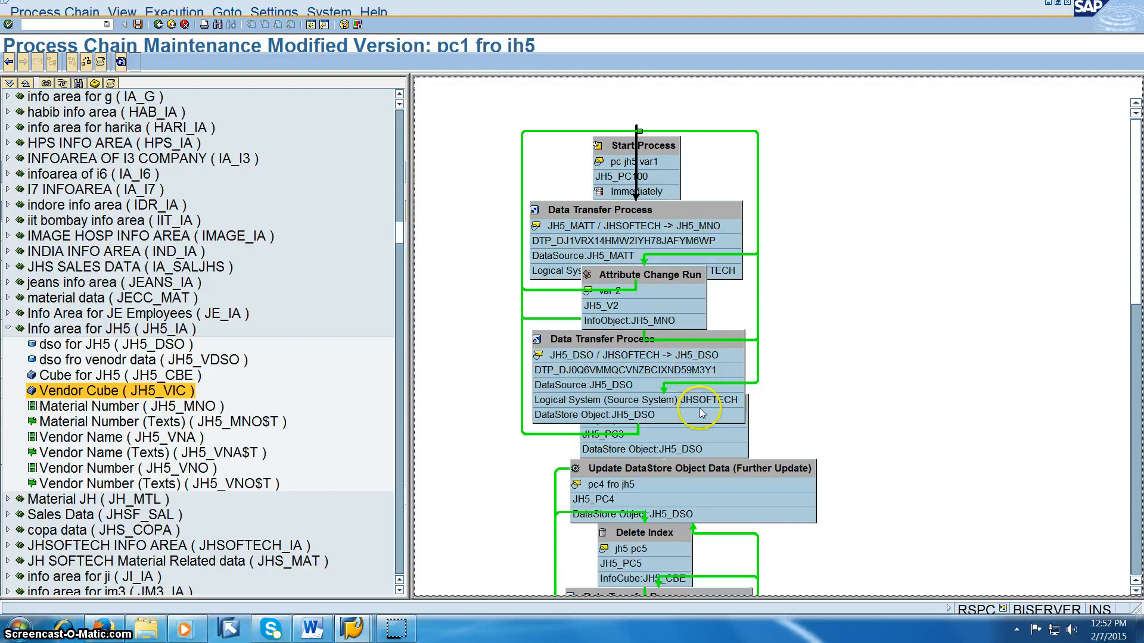
Separate the overlapping Generate Index process jh5 cube pc6 and the JH5_DSO -> JH5_CBE Data Transfer Process, placing both to the right of the chain
{"action": "left_click_drag", "start_coordinate": [1131, 266], "coordinate": [1133, 549]}
{"action": "left_click_drag", "start_coordinate": [1126, 594], "coordinate": [1131, 459]}
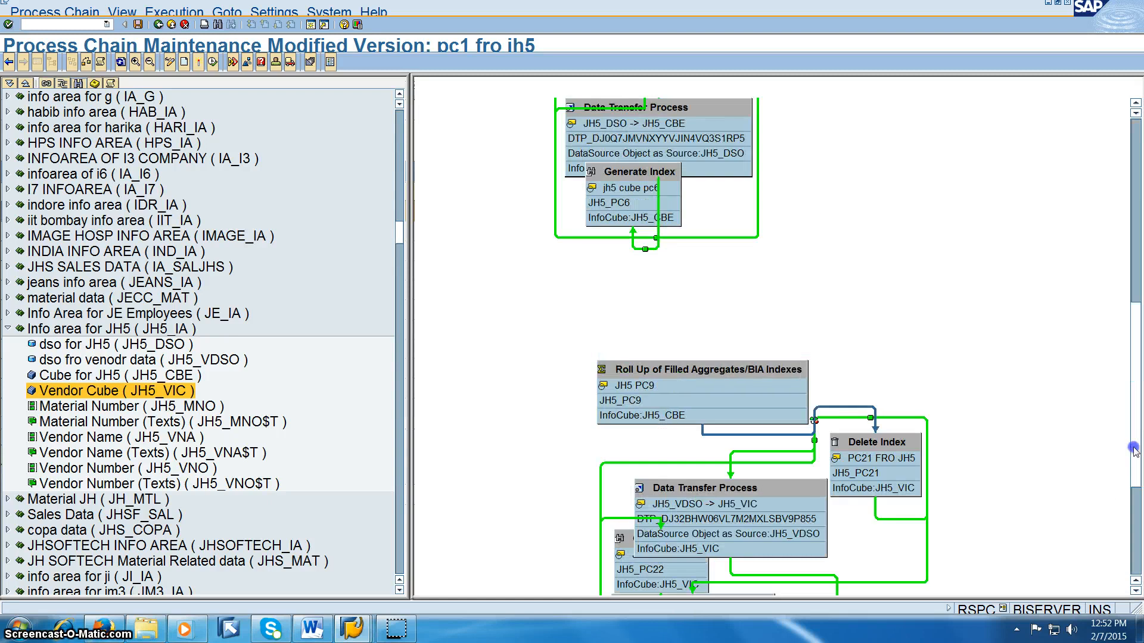
{"action": "left_click_drag", "start_coordinate": [656, 171], "coordinate": [777, 256]}
{"action": "left_click_drag", "start_coordinate": [674, 153], "coordinate": [895, 161]}
{"action": "left_click_drag", "start_coordinate": [634, 109], "coordinate": [957, 136]}
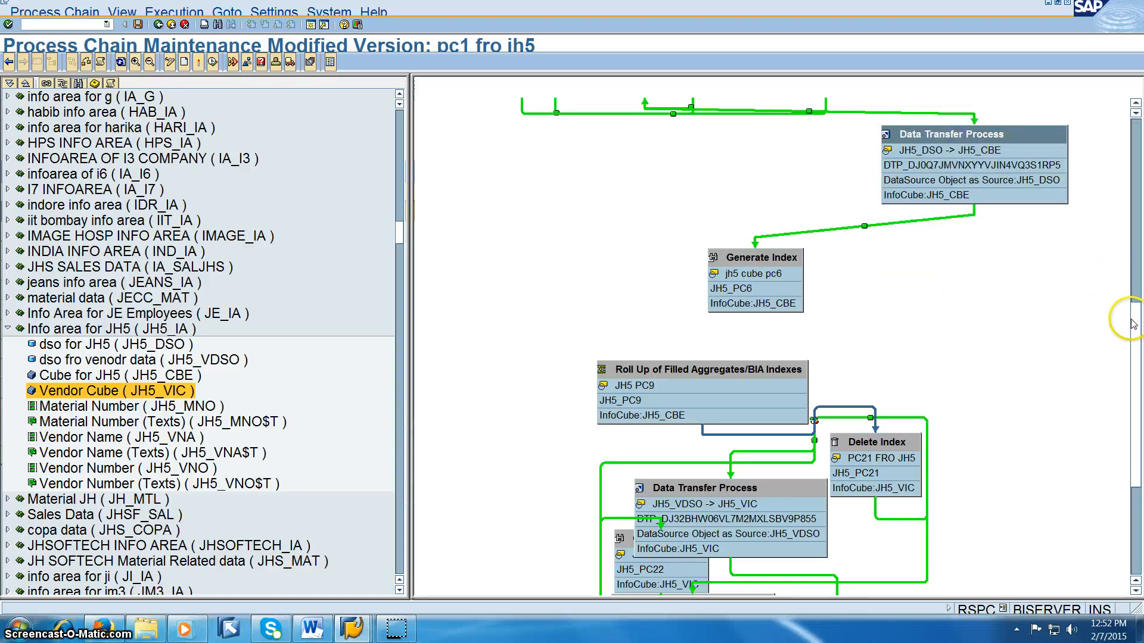
Move the pc4 fro jh5 update process and the JH5_MNO and JH5_DSO Data Transfer Processes right so the upper chain no longer overlaps
{"action": "left_click_drag", "start_coordinate": [1134, 325], "coordinate": [1134, 244]}
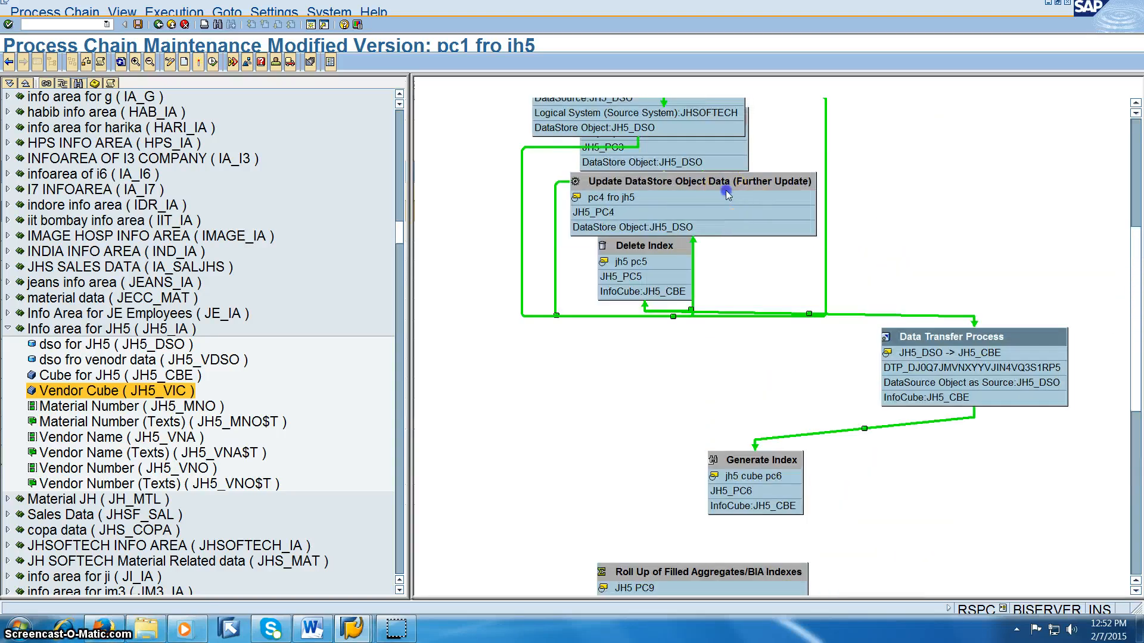
{"action": "left_click_drag", "start_coordinate": [725, 190], "coordinate": [950, 190]}
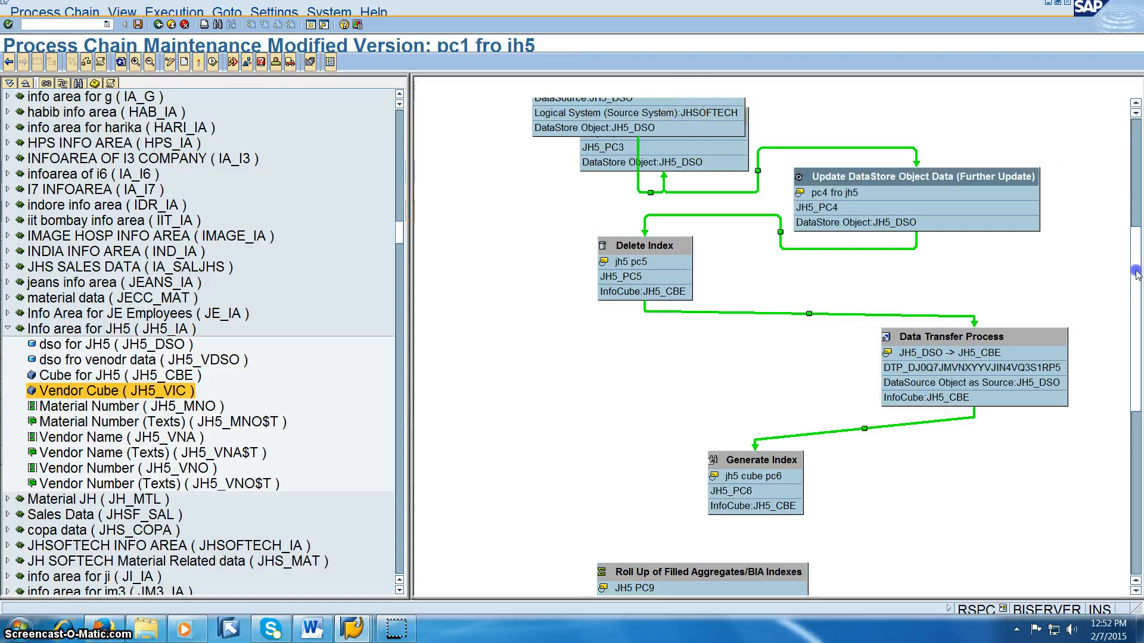
{"action": "left_click_drag", "start_coordinate": [1135, 271], "coordinate": [1137, 134]}
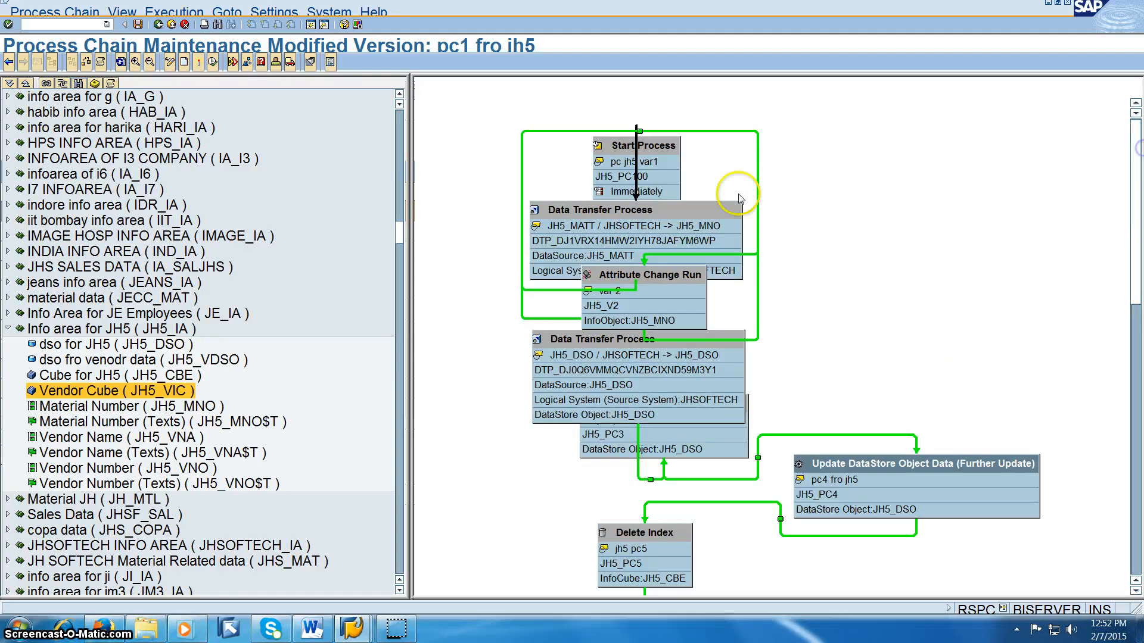
{"action": "left_click_drag", "start_coordinate": [715, 218], "coordinate": [1002, 196]}
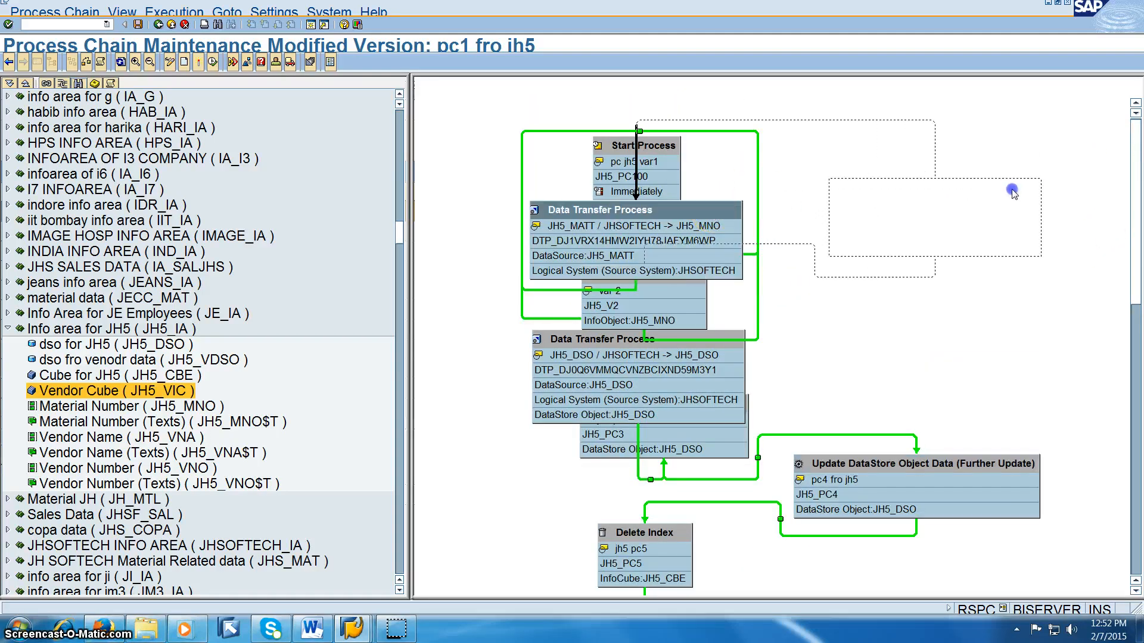
{"action": "left_click_drag", "start_coordinate": [681, 332], "coordinate": [925, 337]}
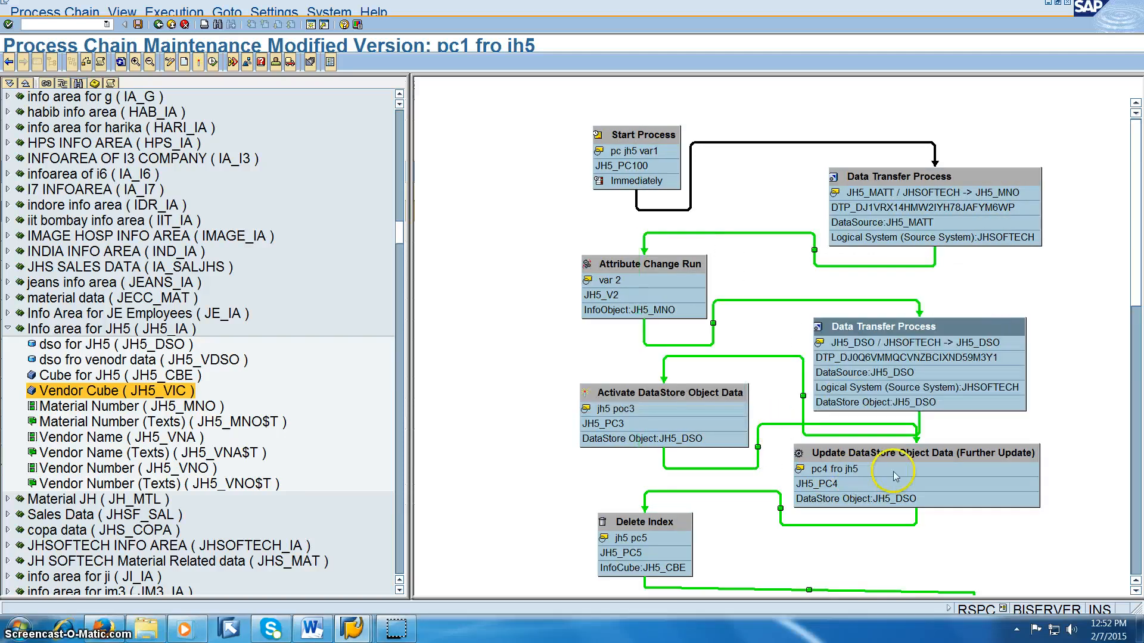
{"action": "left_click_drag", "start_coordinate": [932, 464], "coordinate": [979, 486]}
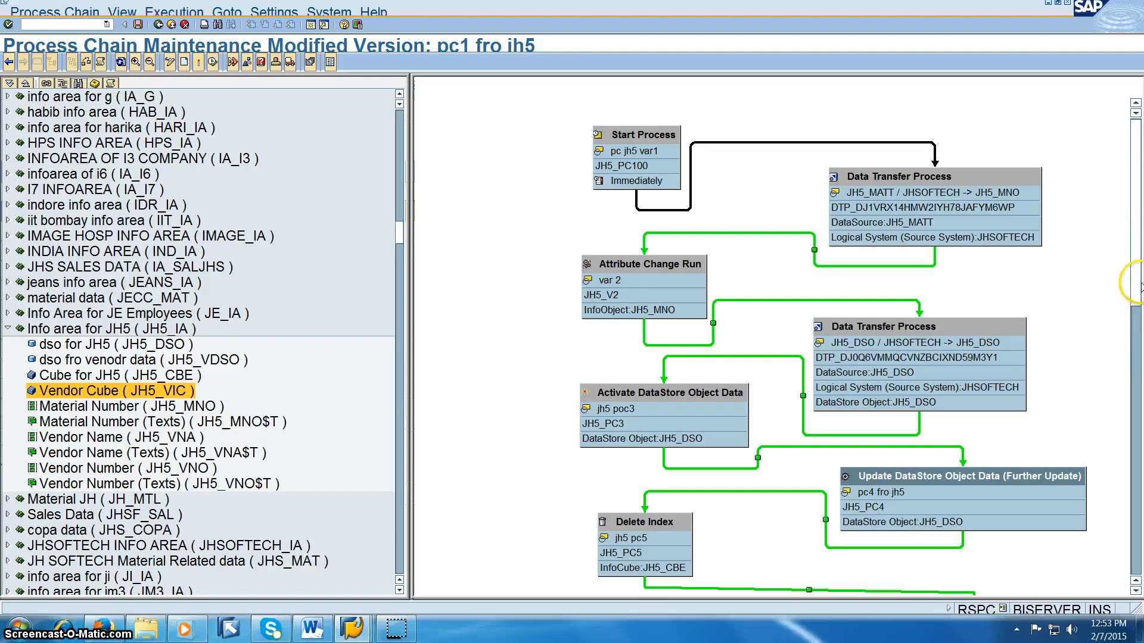
Link the Generate Index process jh5 cube pc6 to the Roll Up process JH5 PC9, with the follow-on action set to successful
{"action": "left_click_drag", "start_coordinate": [1139, 311], "coordinate": [1139, 495]}
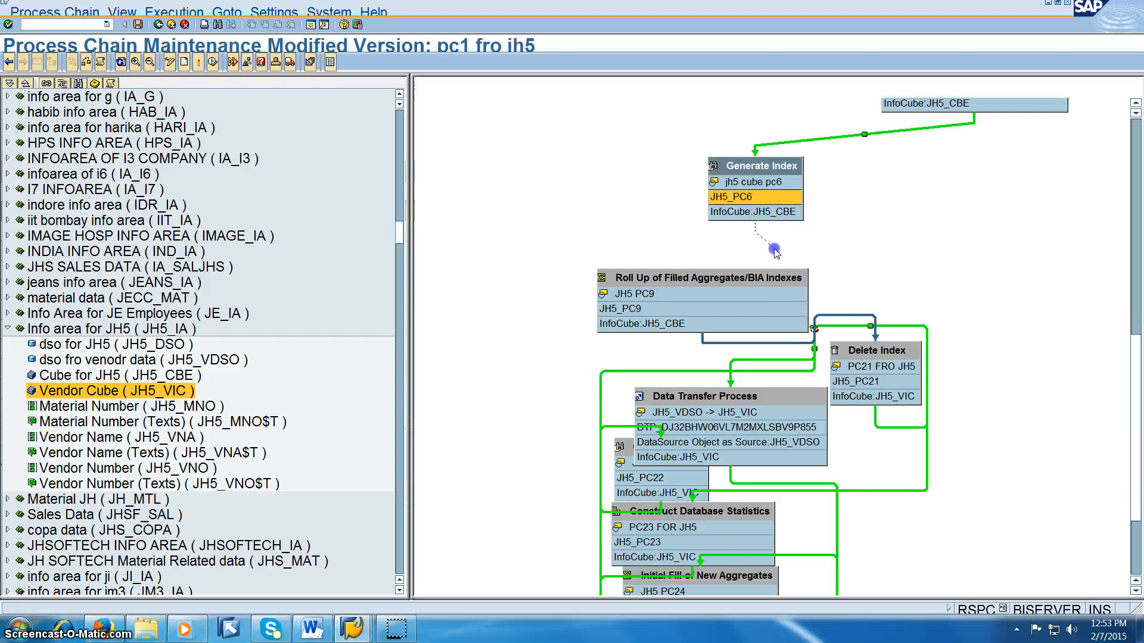
{"action": "left_click", "coordinate": [765, 213]}
{"action": "left_click_drag", "start_coordinate": [762, 269], "coordinate": [762, 272]}
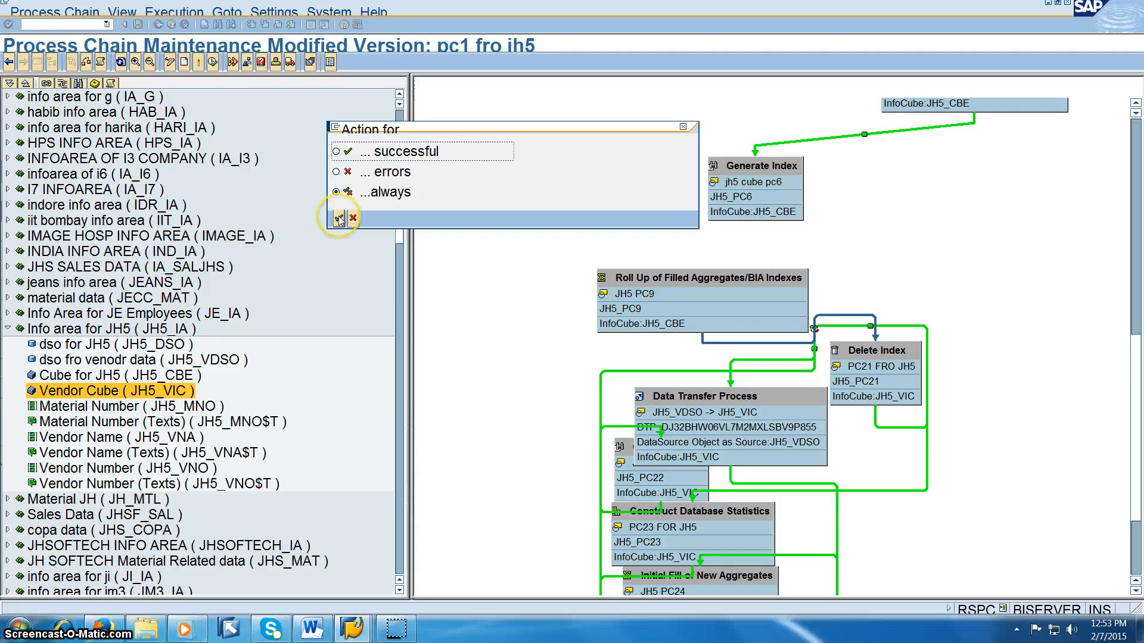
{"action": "left_click", "coordinate": [336, 151]}
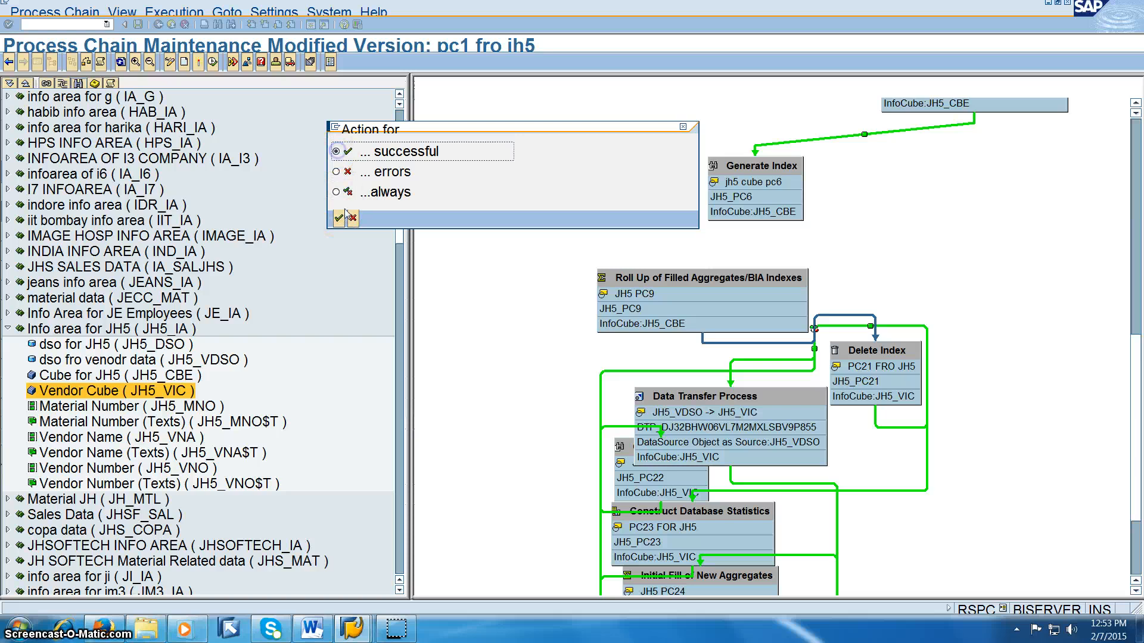
{"action": "left_click", "coordinate": [338, 219]}
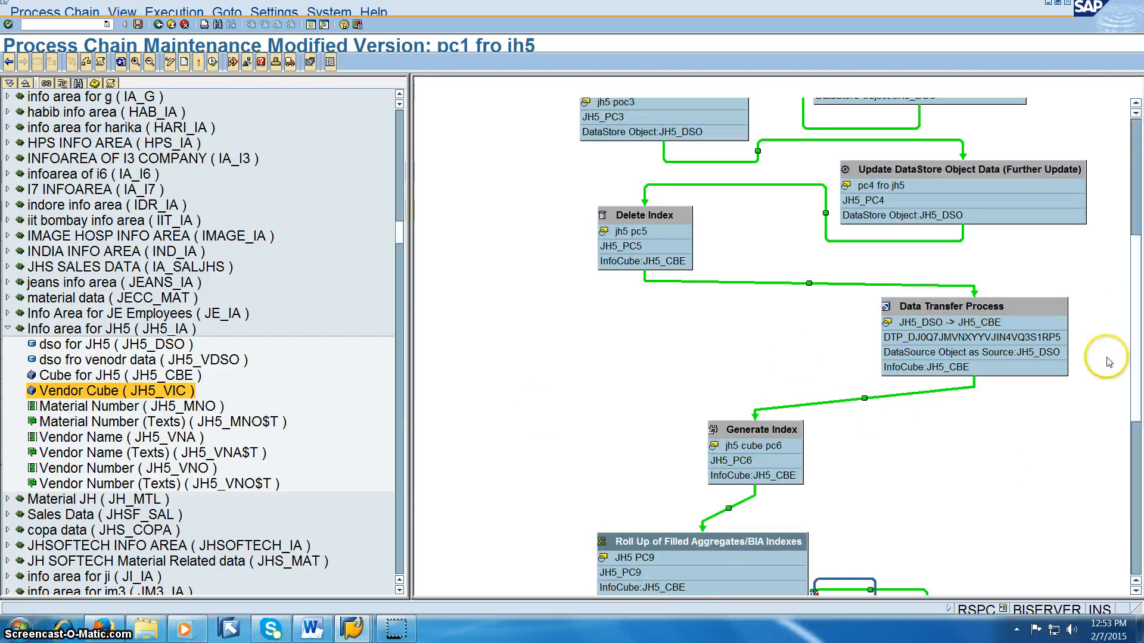
Spread out the Vendor Cube processes: JH5_VDSO -> JH5_VIC Data Transfer Process to the left, Generate Index PC22 and Initial Fill PC24 to the right
{"action": "left_click_drag", "start_coordinate": [1132, 299], "coordinate": [1135, 387]}
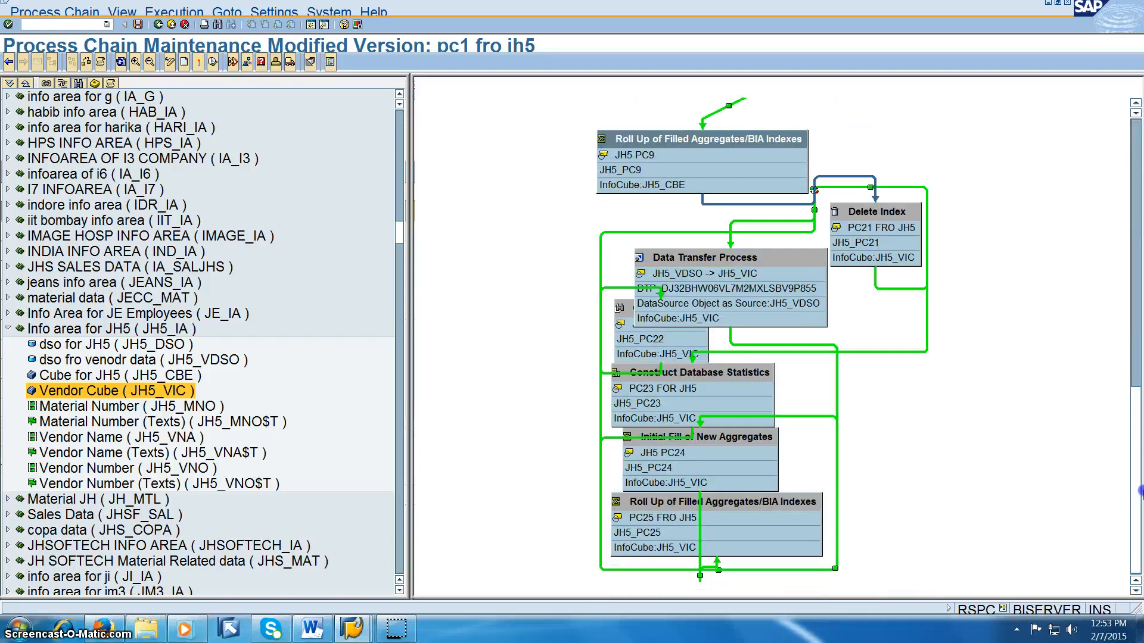
{"action": "left_click_drag", "start_coordinate": [771, 265], "coordinate": [558, 265]}
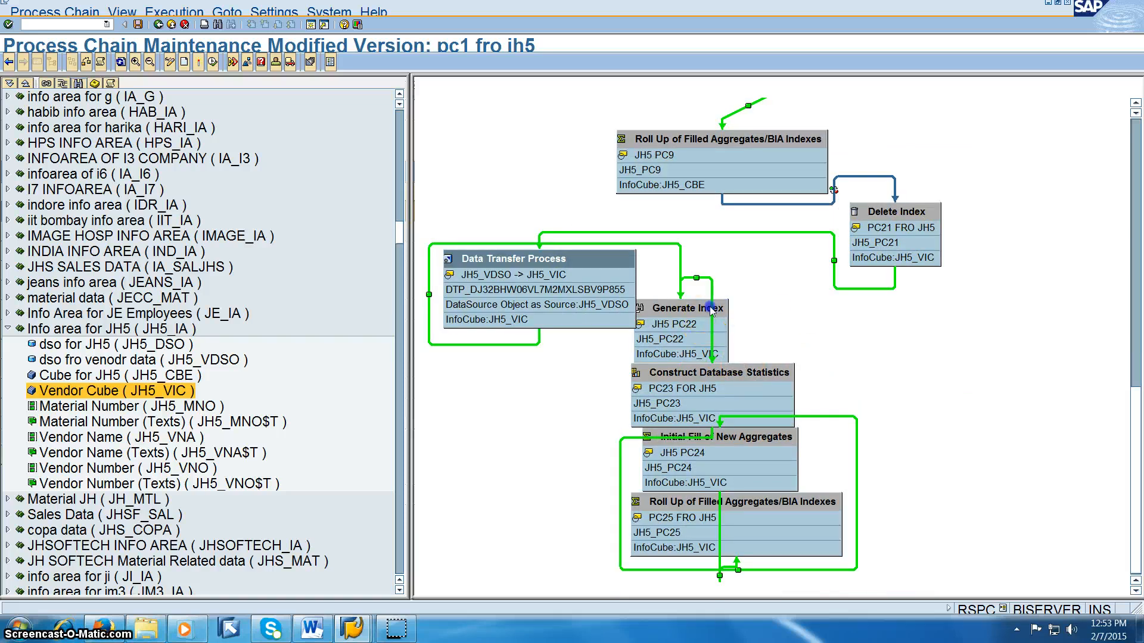
{"action": "left_click_drag", "start_coordinate": [722, 308], "coordinate": [1003, 336]}
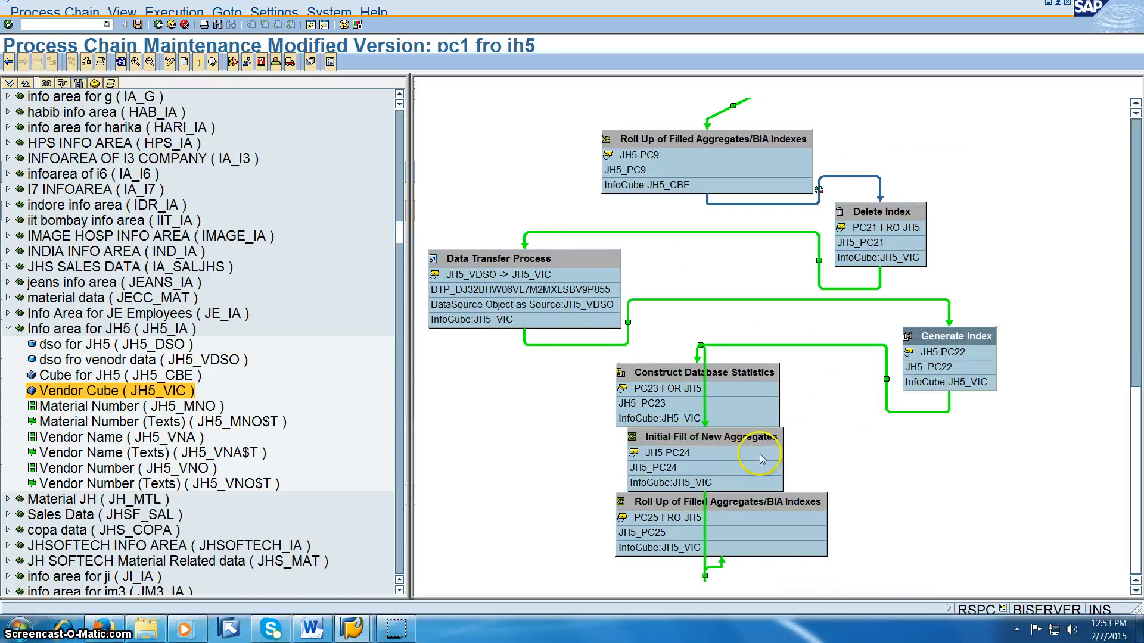
{"action": "left_click_drag", "start_coordinate": [767, 441], "coordinate": [1013, 464]}
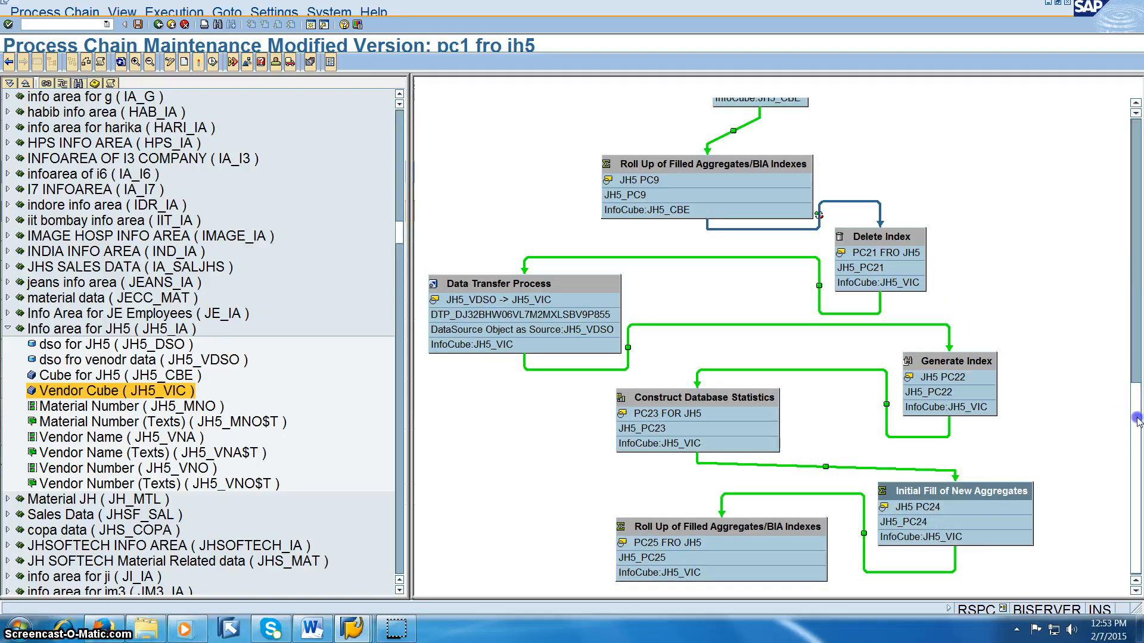
Zoom out until most of the process chain fits in view, and save the chain
{"action": "left_click_drag", "start_coordinate": [1136, 418], "coordinate": [1138, 176]}
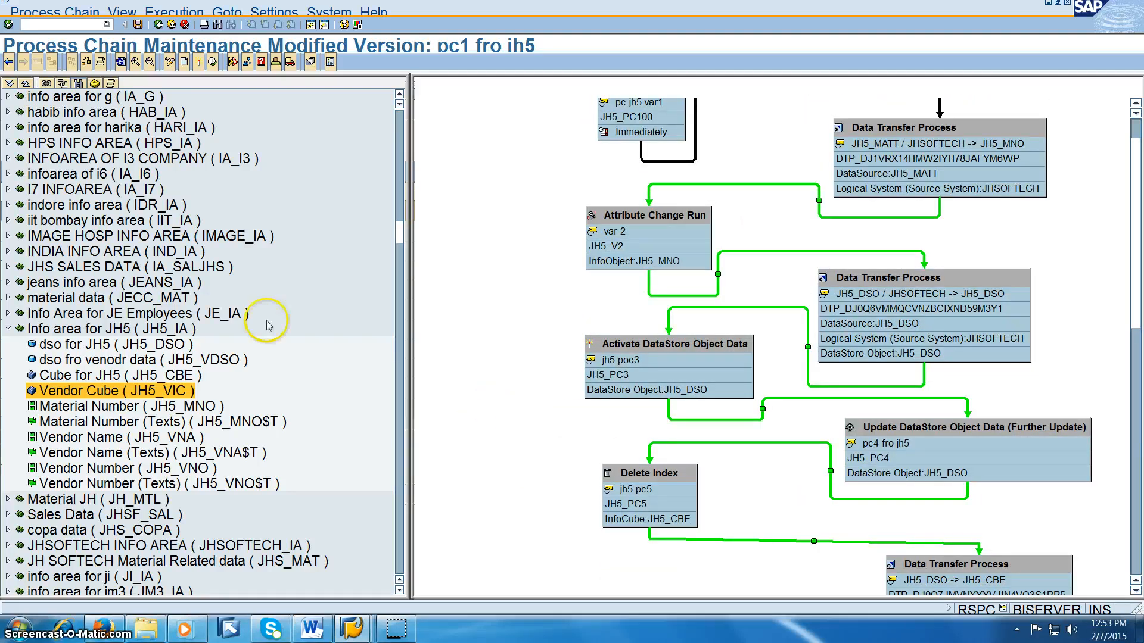
{"action": "left_click", "coordinate": [149, 63]}
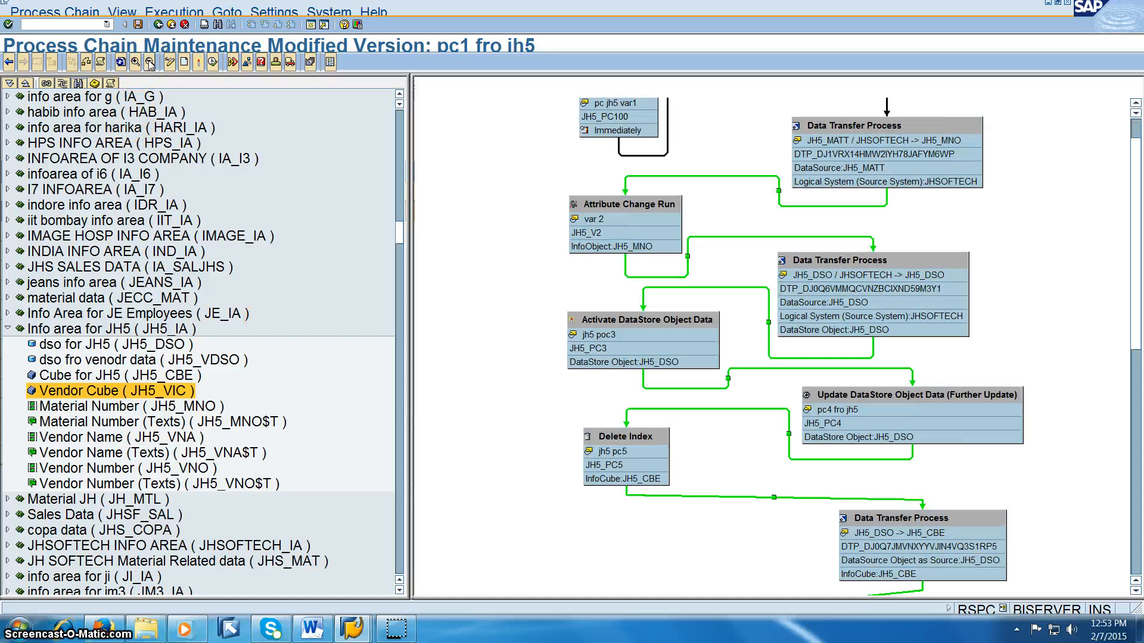
{"action": "left_click", "coordinate": [150, 63]}
{"action": "left_click", "coordinate": [150, 63]}
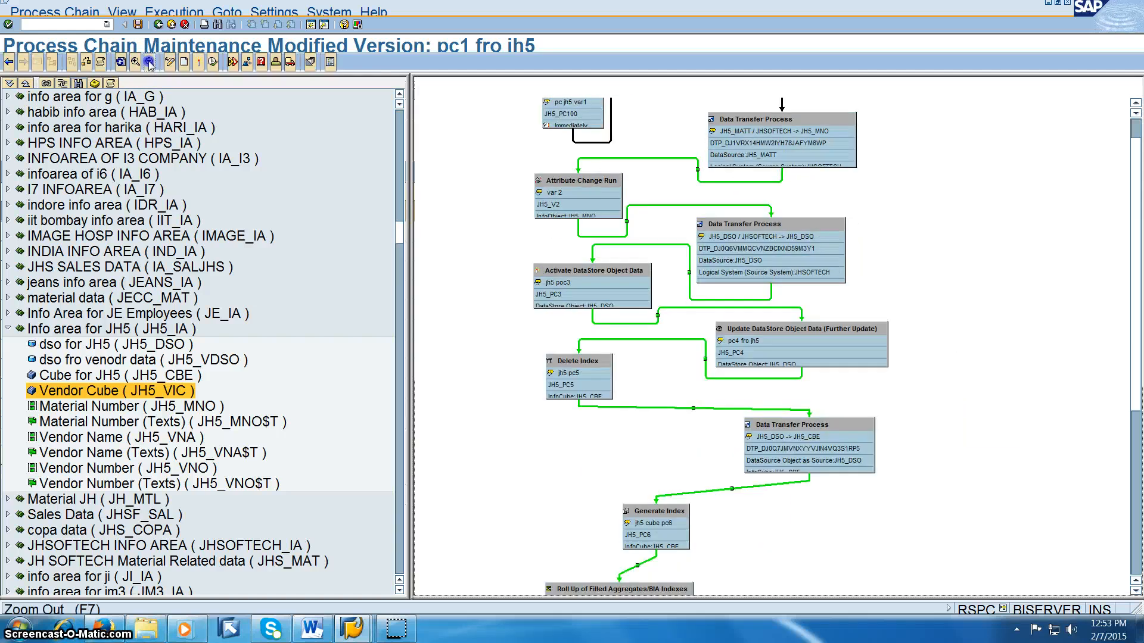
{"action": "left_click", "coordinate": [150, 63]}
{"action": "left_click", "coordinate": [149, 63]}
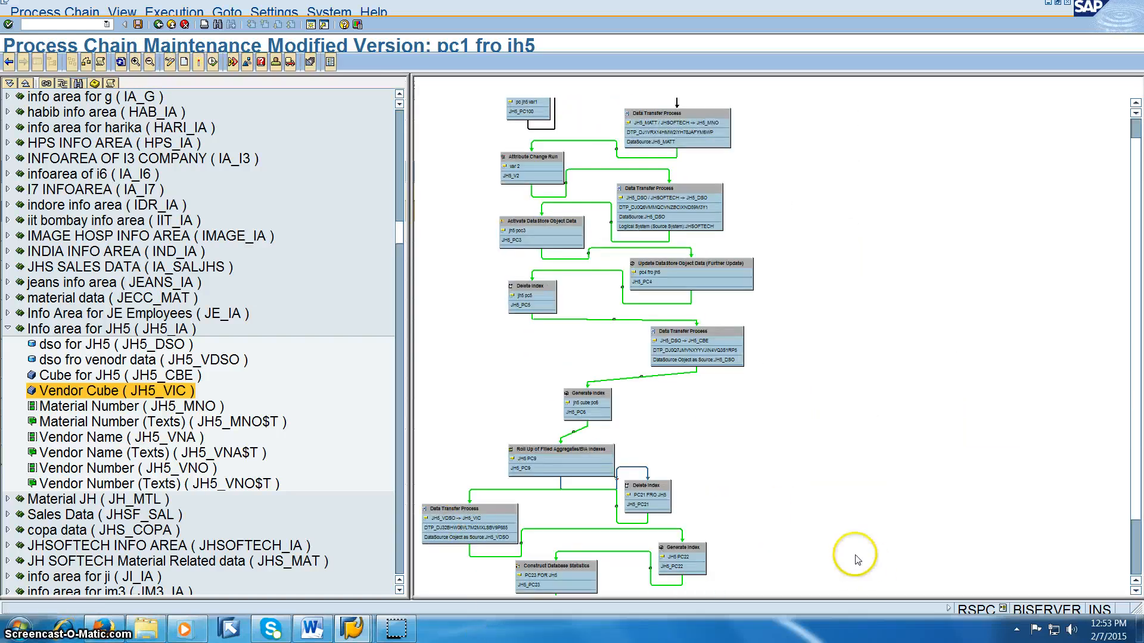
{"action": "left_click", "coordinate": [138, 25]}
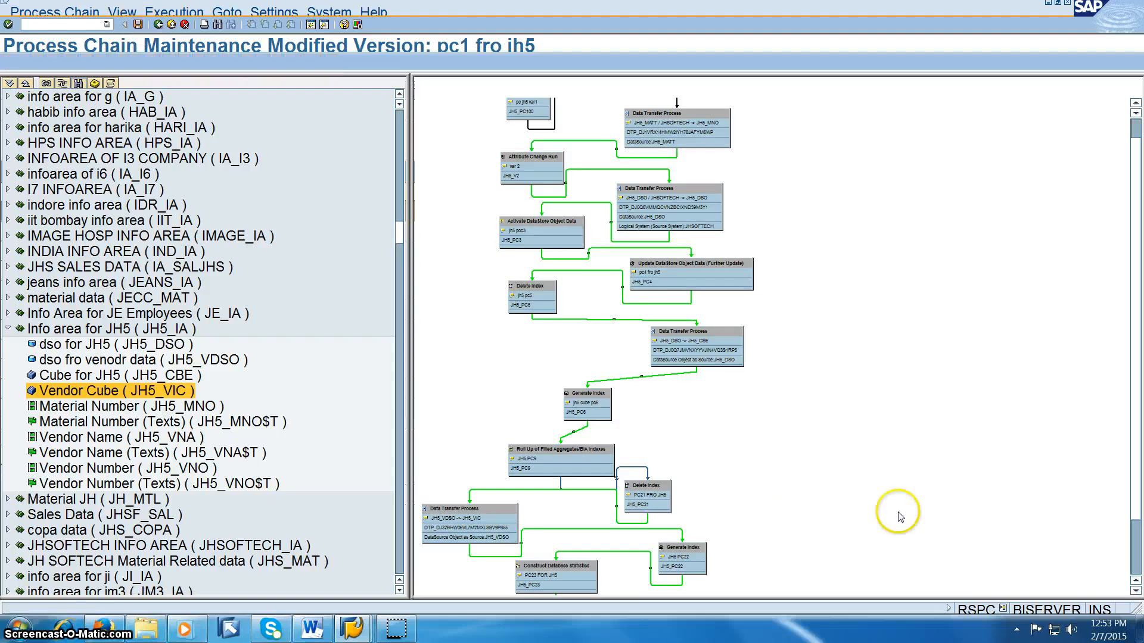
{"action": "left_click", "coordinate": [939, 497]}
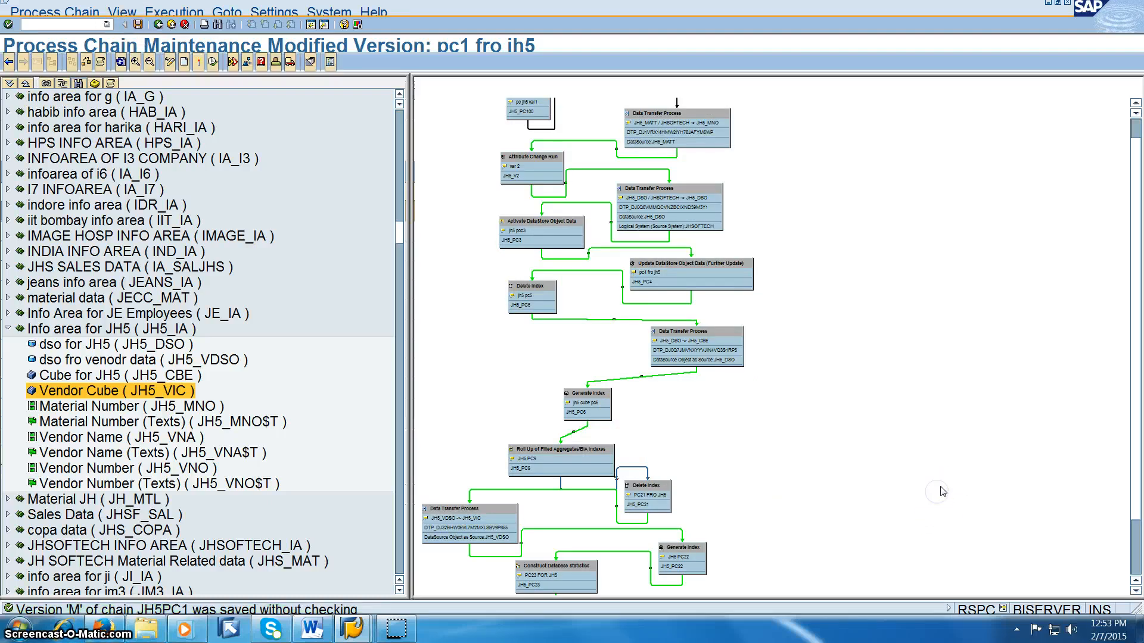
Open the JH5_DSO -> JH5_CBE Data Transfer Process to review its settings, return to the chain and save it
{"action": "left_click", "coordinate": [1134, 421]}
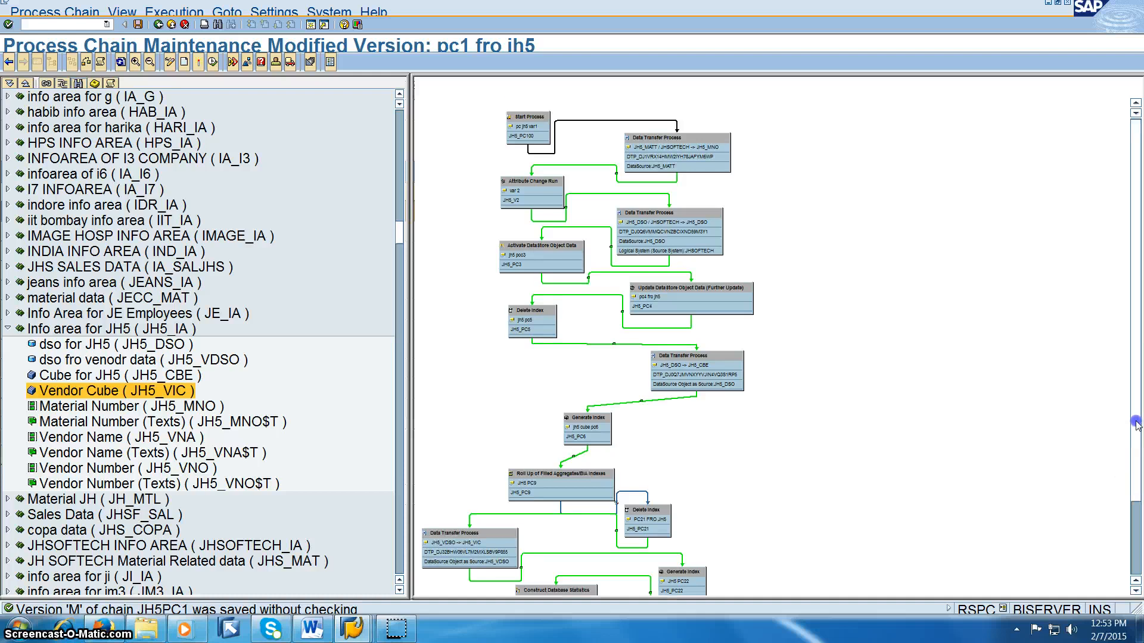
{"action": "double_click", "coordinate": [700, 374]}
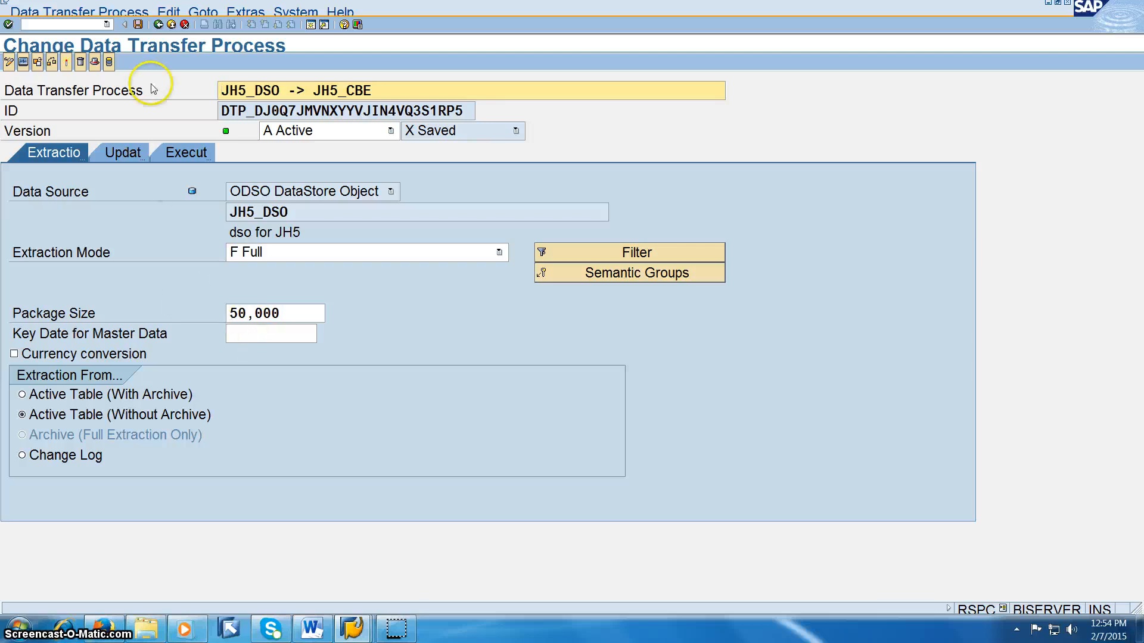
{"action": "left_click", "coordinate": [158, 25]}
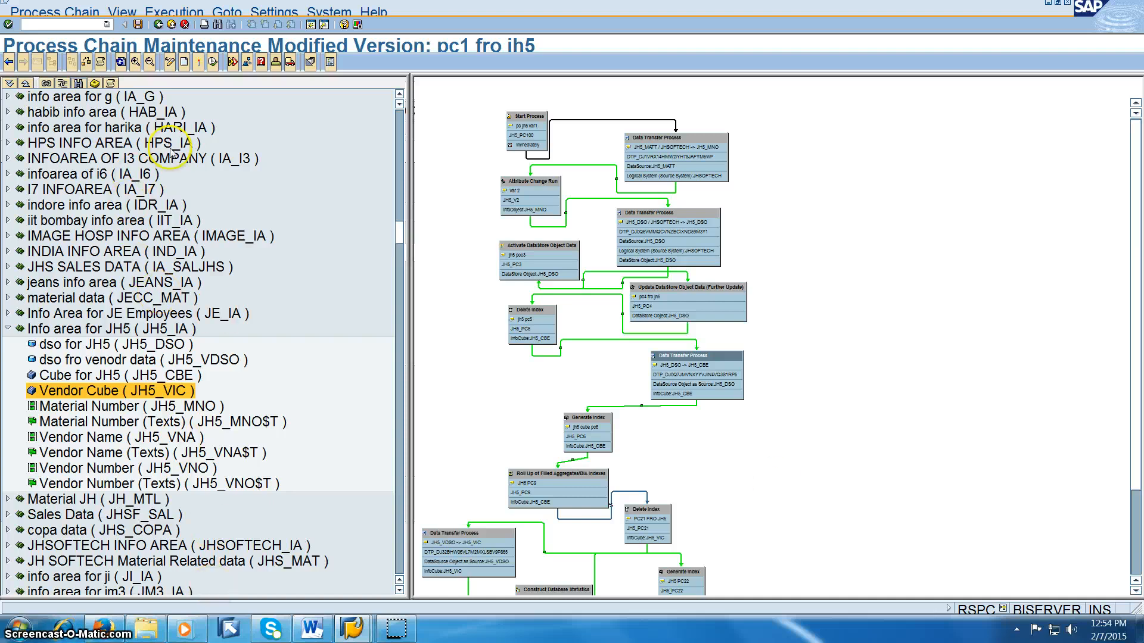
{"action": "left_click", "coordinate": [137, 25]}
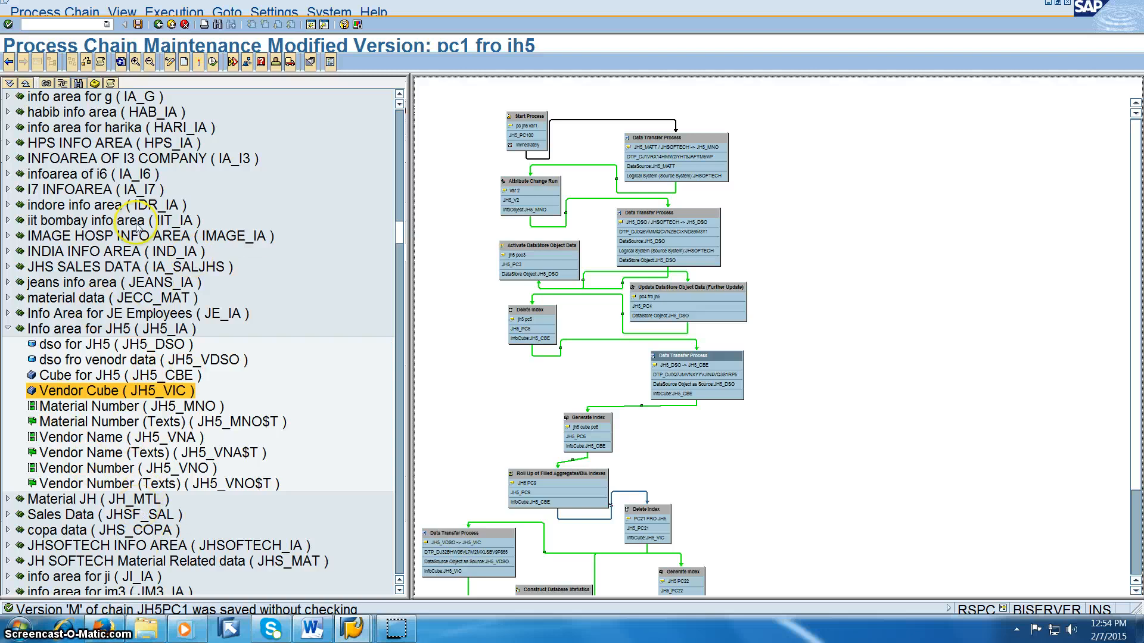
Display the list of process chains and open the unassigned chain jhs pc
{"action": "left_click", "coordinate": [63, 84]}
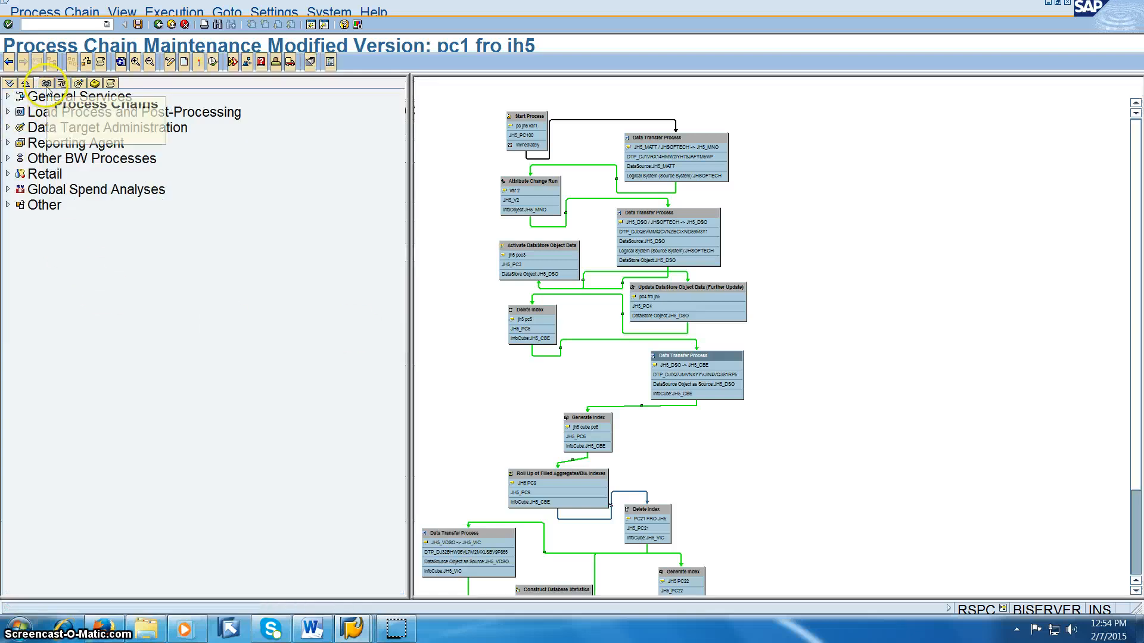
{"action": "left_click", "coordinate": [47, 84]}
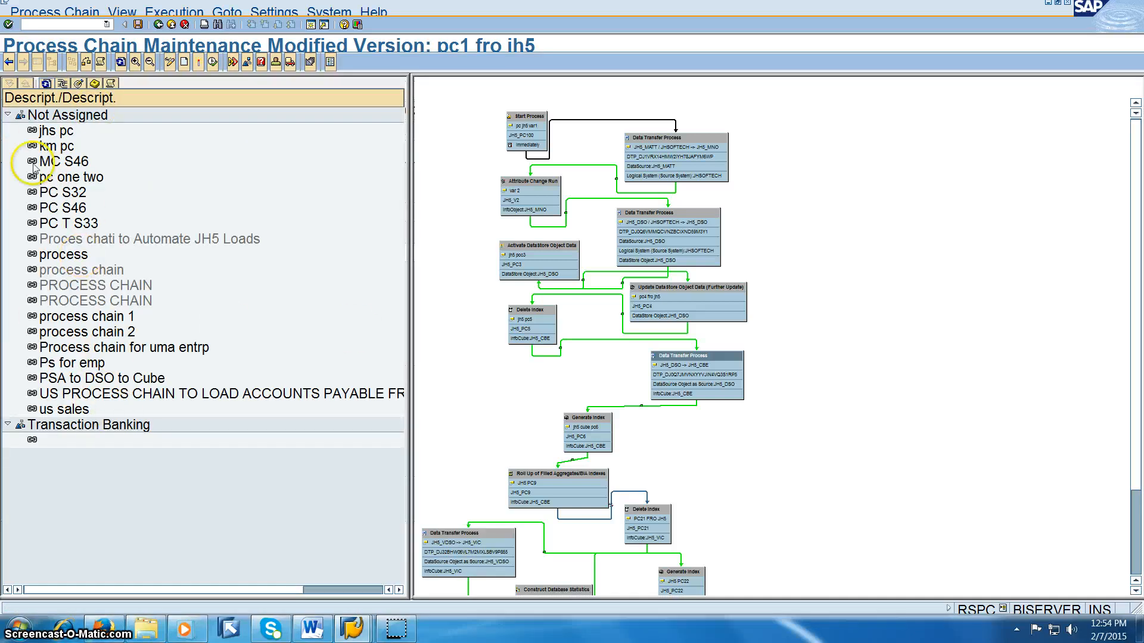
{"action": "double_click", "coordinate": [60, 132]}
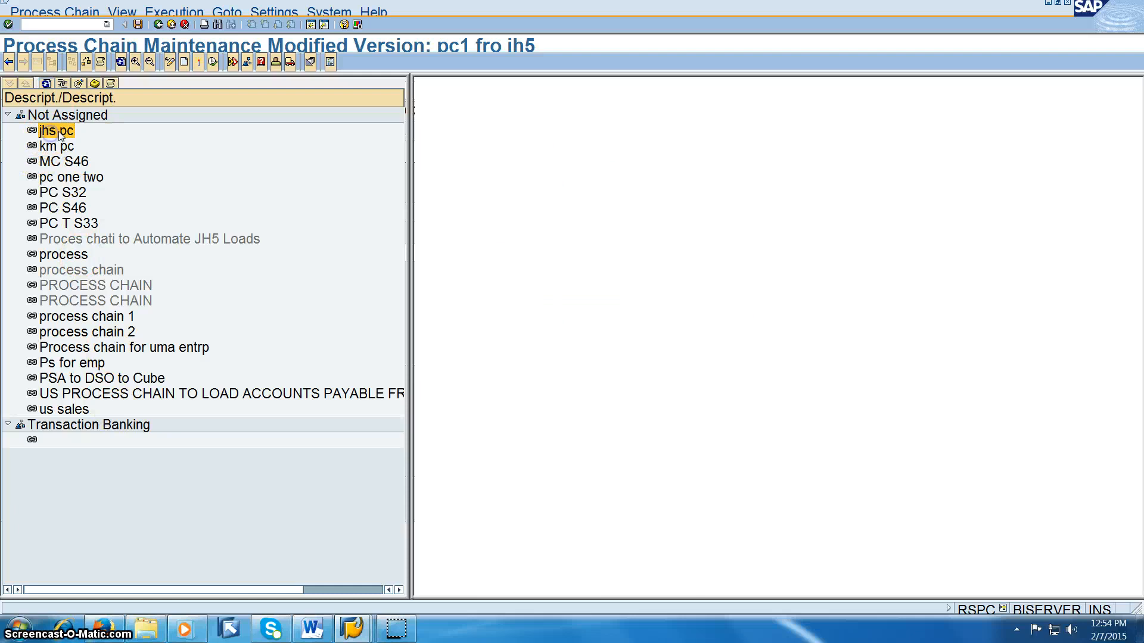
Look through the process types under Load Process and Post-Processing and under General Services
{"action": "left_click", "coordinate": [62, 83]}
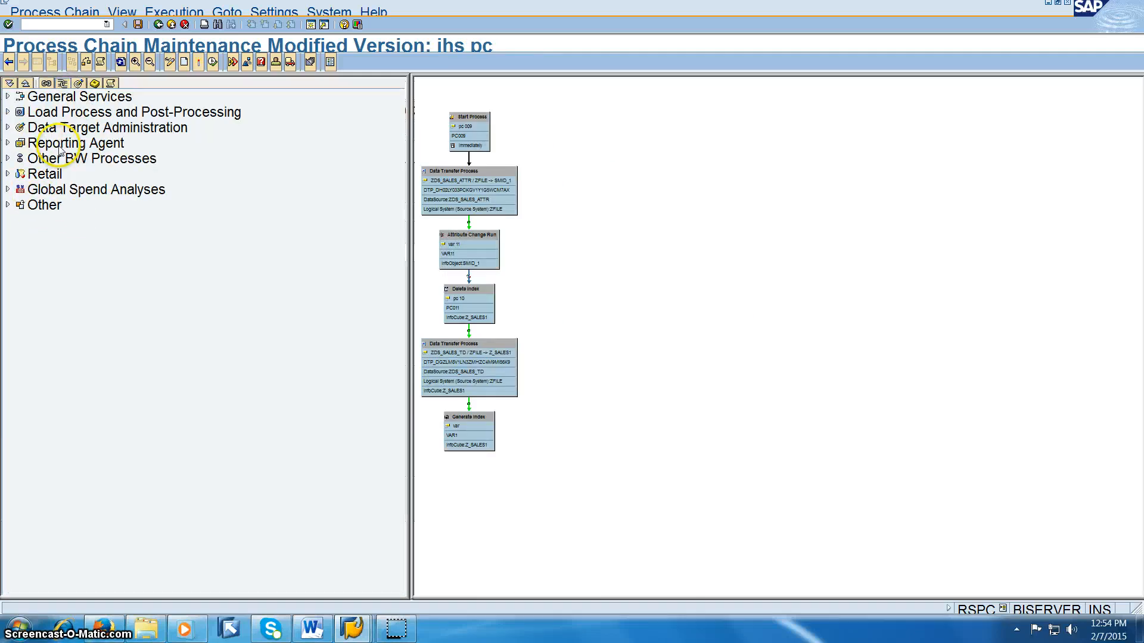
{"action": "left_click", "coordinate": [7, 112]}
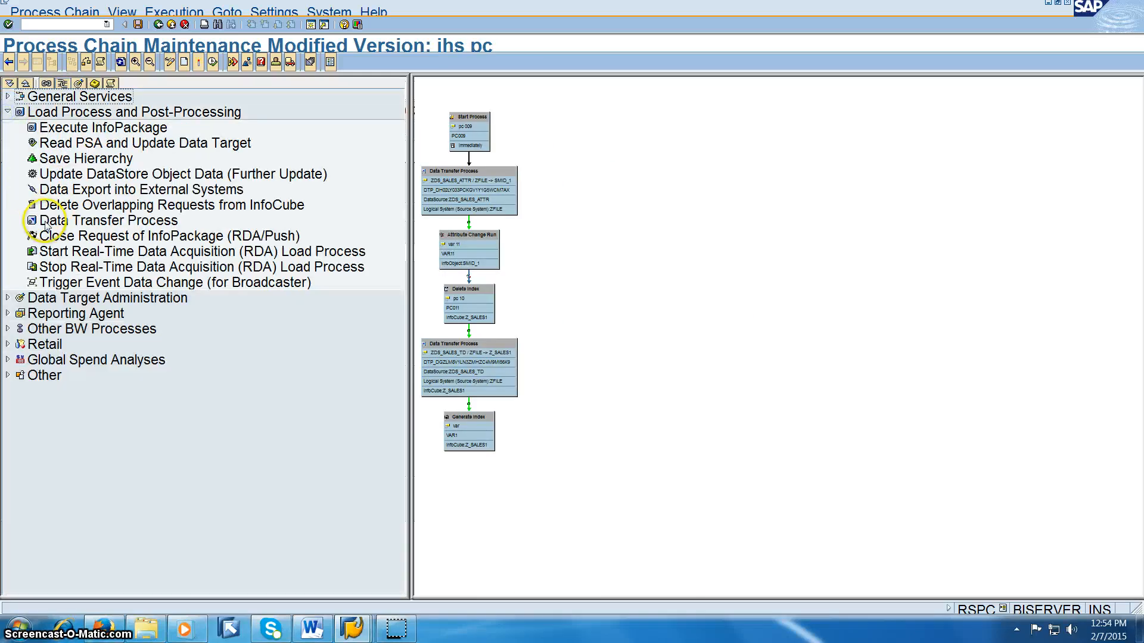
{"action": "left_click", "coordinate": [8, 112]}
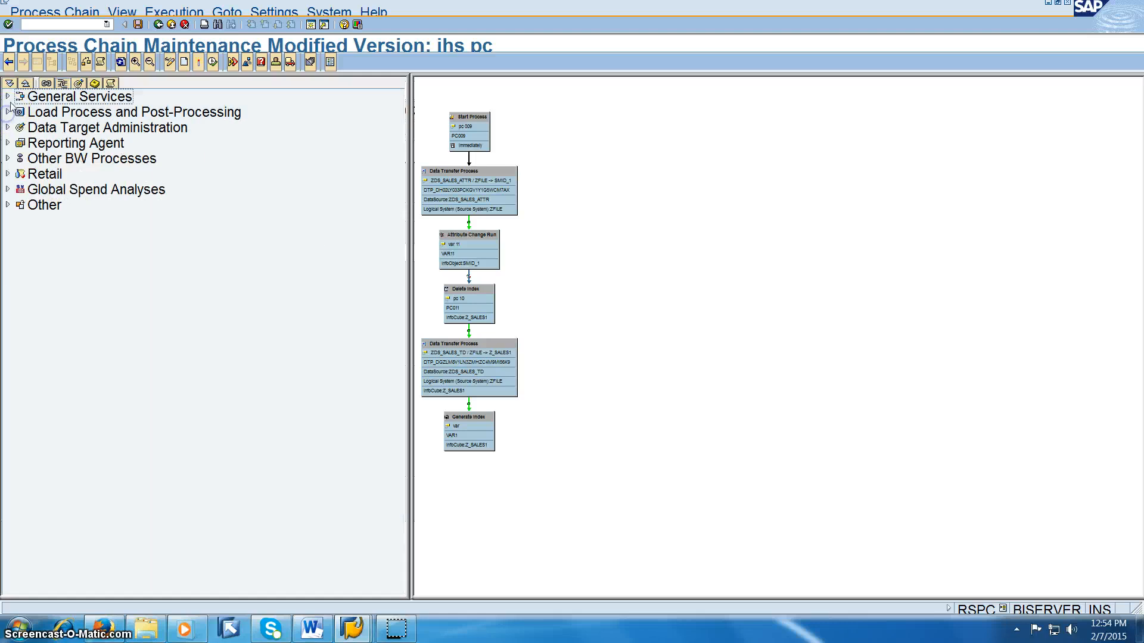
{"action": "left_click", "coordinate": [8, 96]}
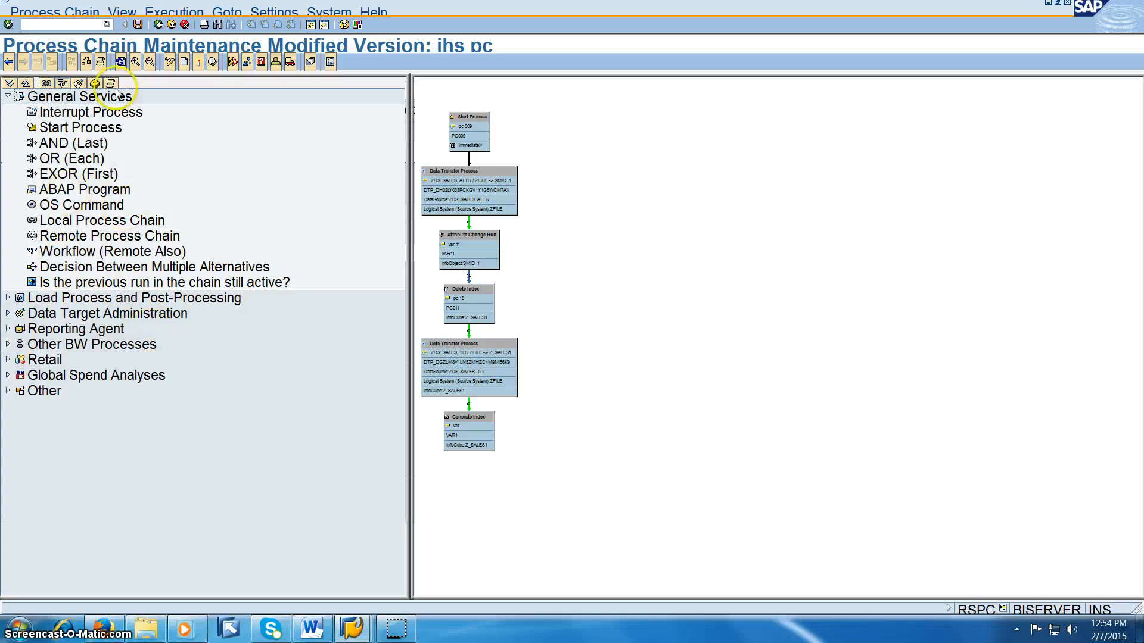
Save the jhs pc process chain and open a new SAP session
{"action": "left_click", "coordinate": [138, 25]}
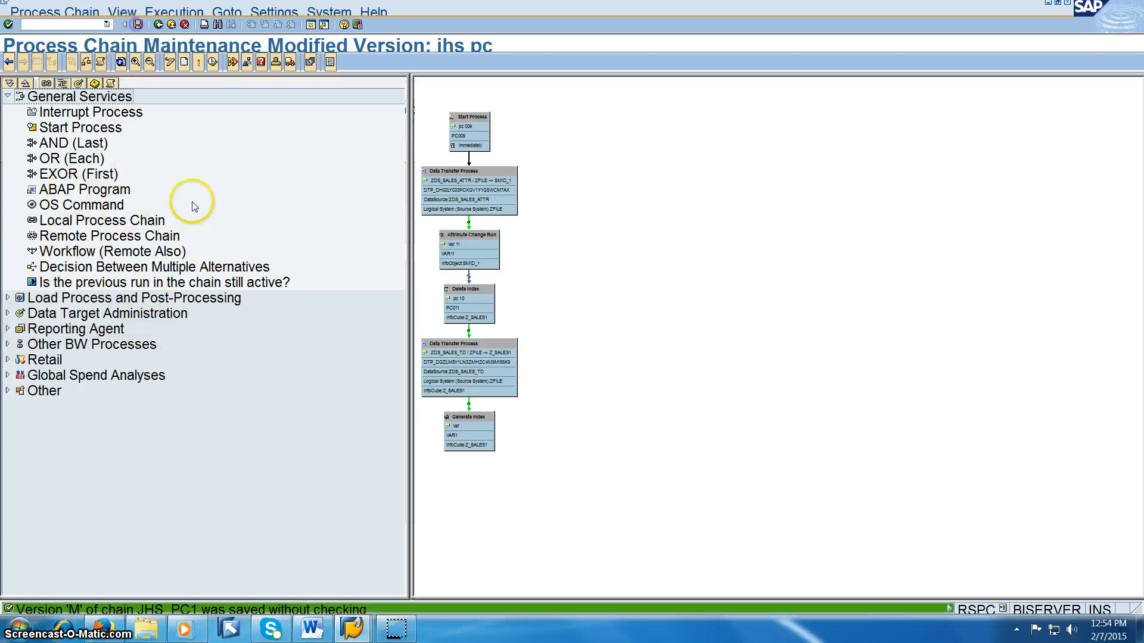
{"action": "left_click", "coordinate": [311, 26]}
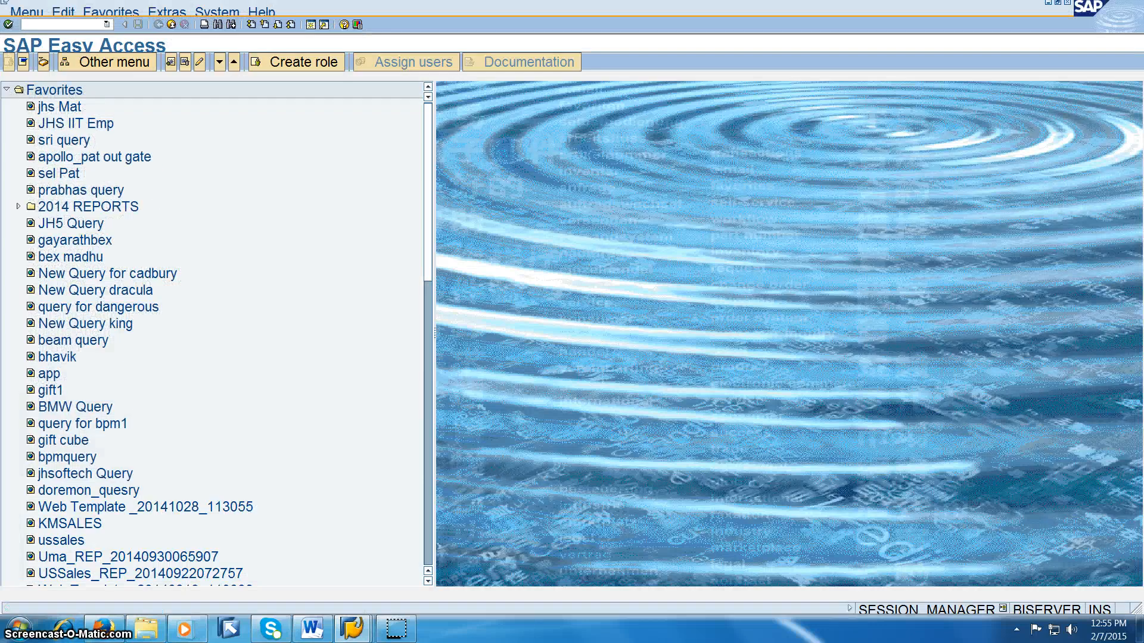
Run transaction RSPCM and add process chain JH5PC1 to the daily process chain monitor
{"action": "type", "text": "CM"}
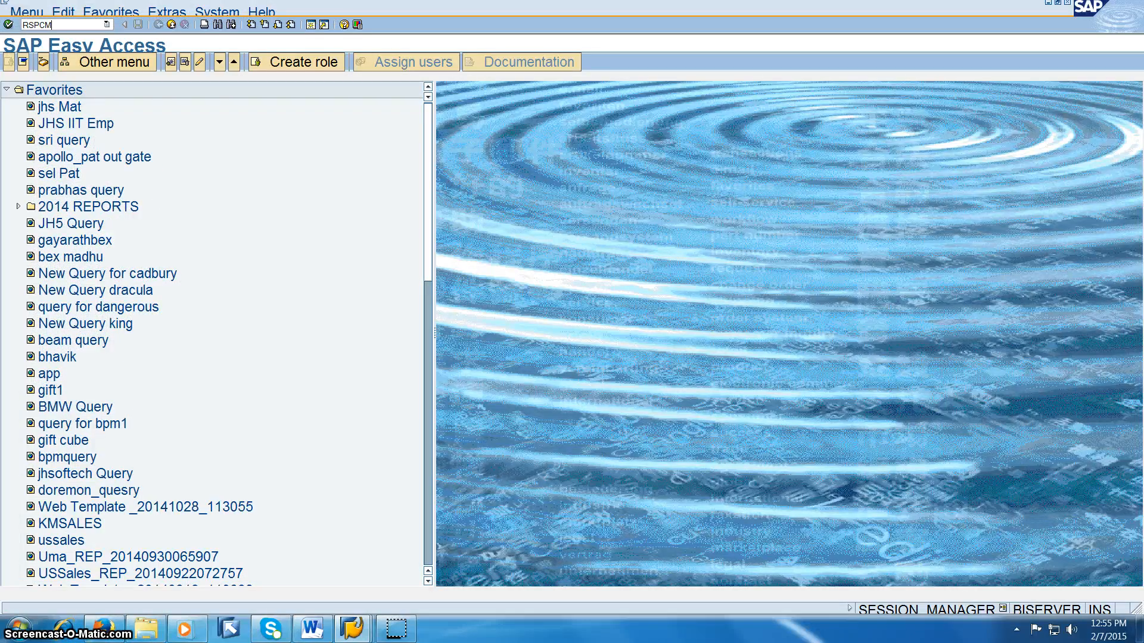
{"action": "key", "text": "Return"}
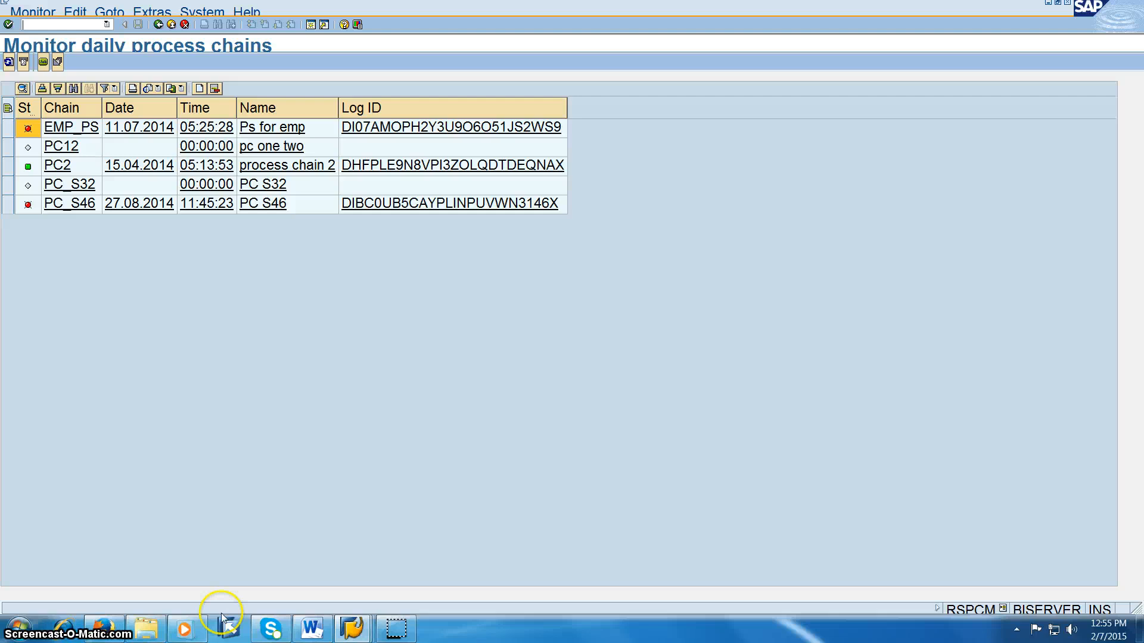
{"action": "left_click", "coordinate": [200, 88]}
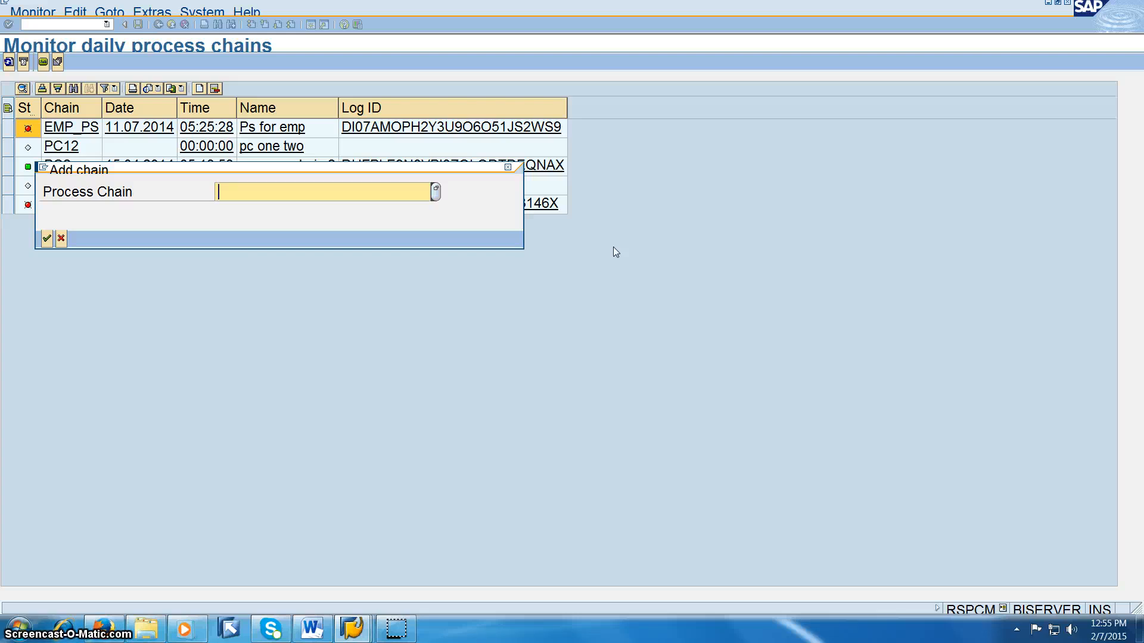
{"action": "key", "text": "F4"}
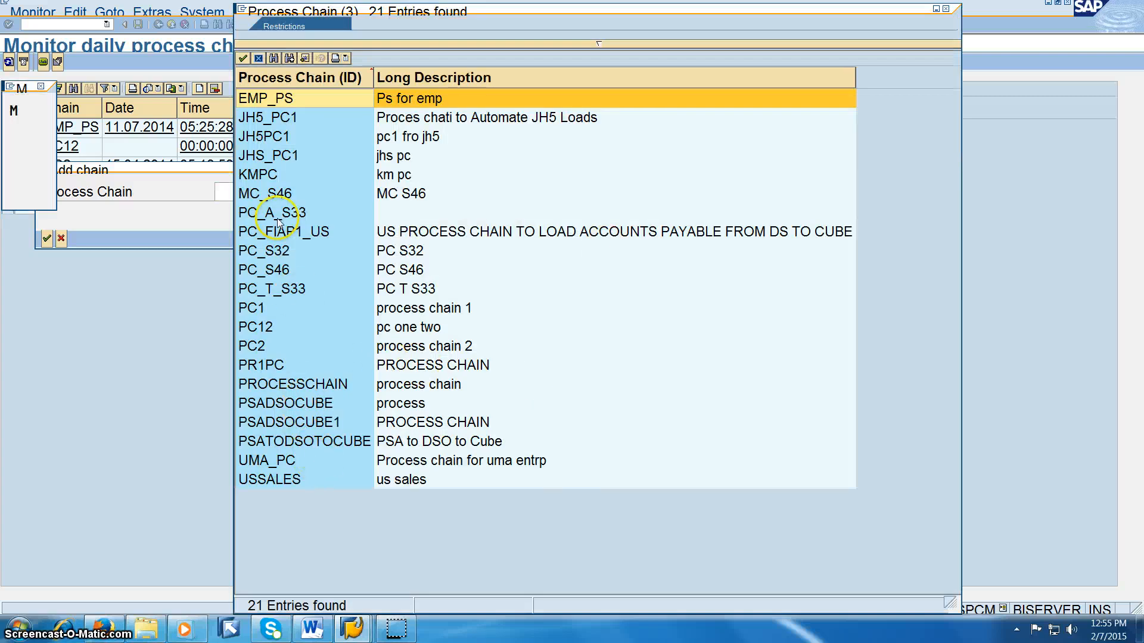
{"action": "double_click", "coordinate": [277, 136]}
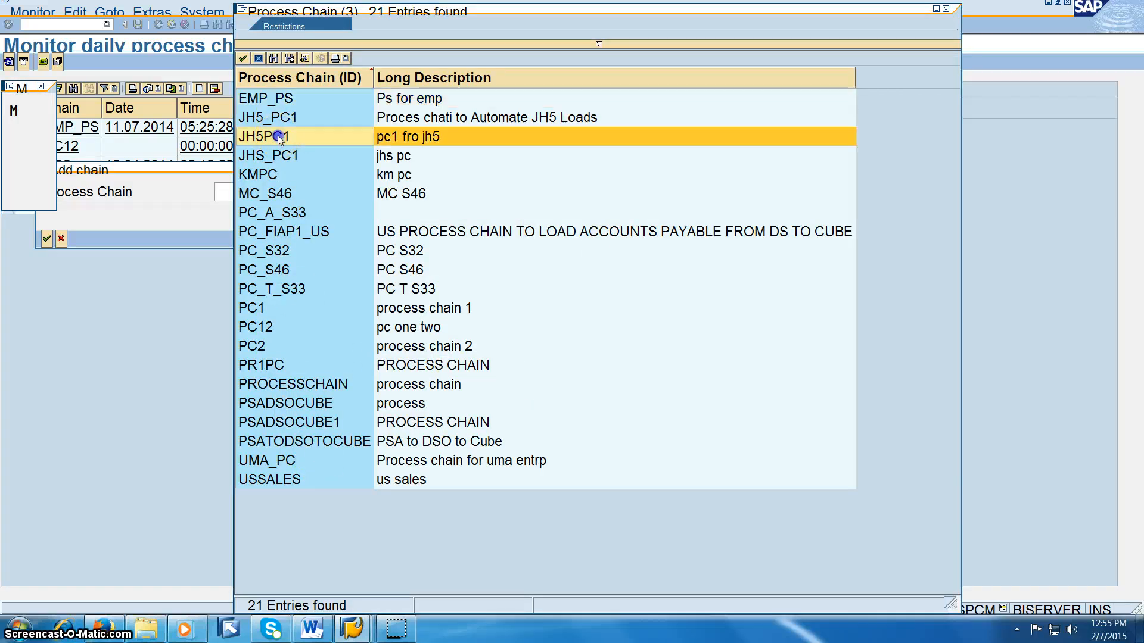
{"action": "left_click", "coordinate": [47, 238]}
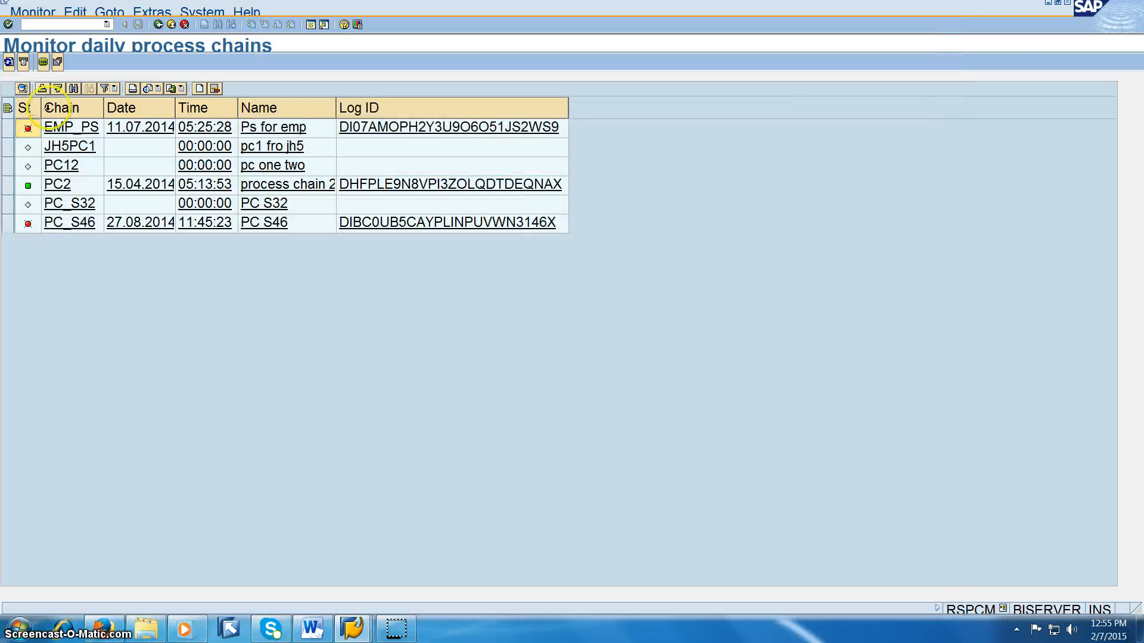
Open the JH5PC1 chain from its row in the monitor and return to the monitored chain list
{"action": "left_click", "coordinate": [8, 149]}
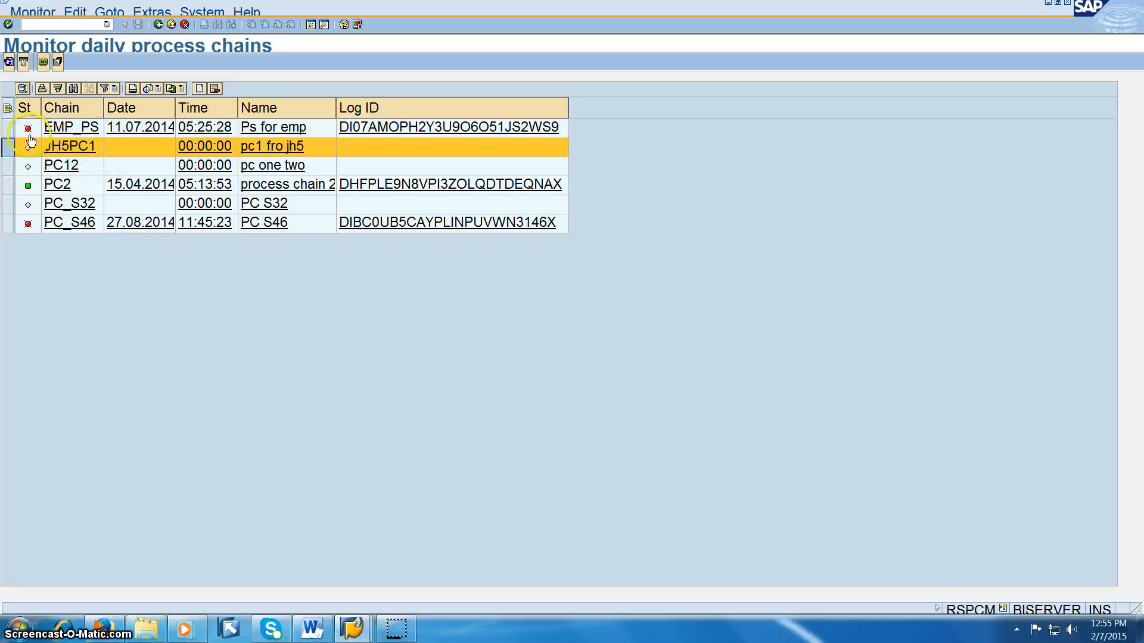
{"action": "left_click", "coordinate": [69, 146]}
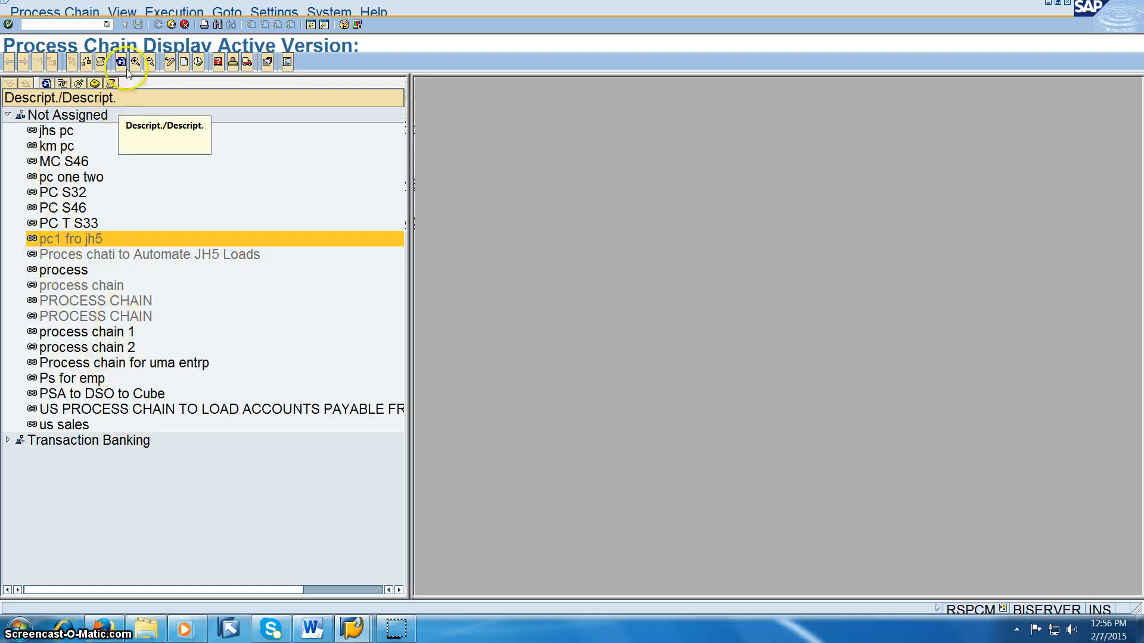
{"action": "left_click", "coordinate": [171, 24]}
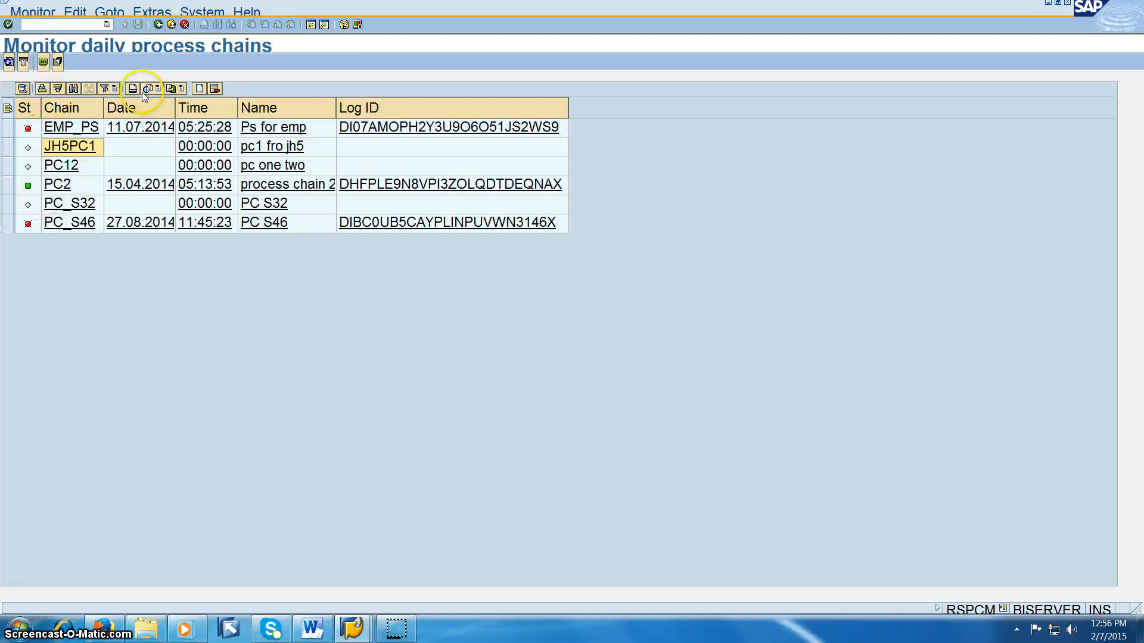
Add process chain JHS_PC1 to the daily process chain monitor, choosing it from the list of available chains
{"action": "left_click", "coordinate": [199, 88]}
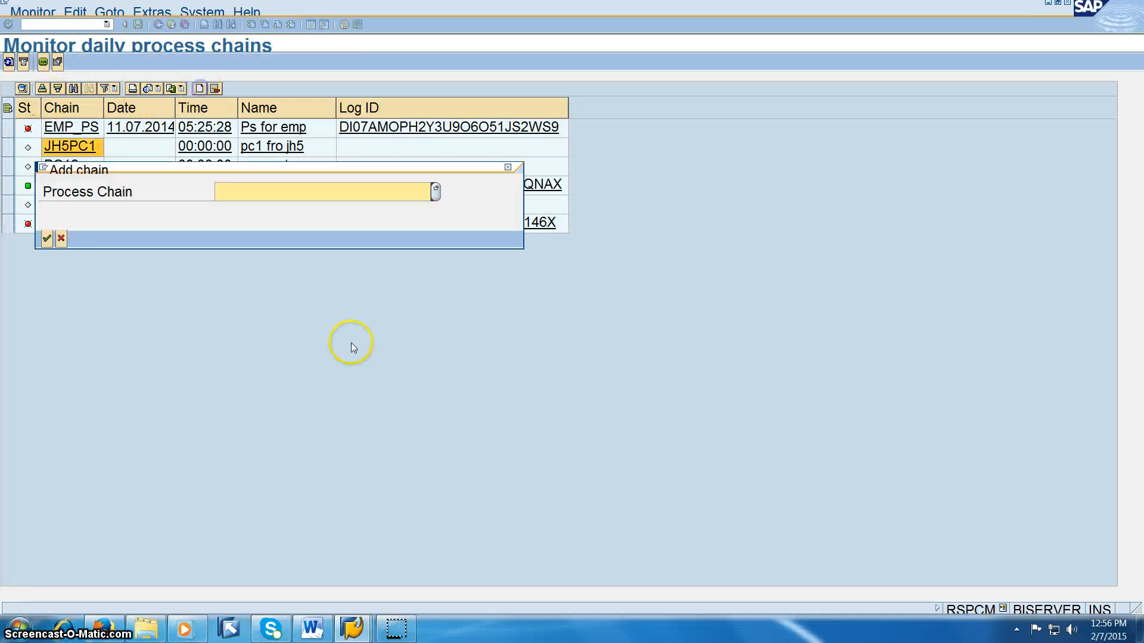
{"action": "left_click", "coordinate": [278, 190]}
{"action": "key", "text": "F4"}
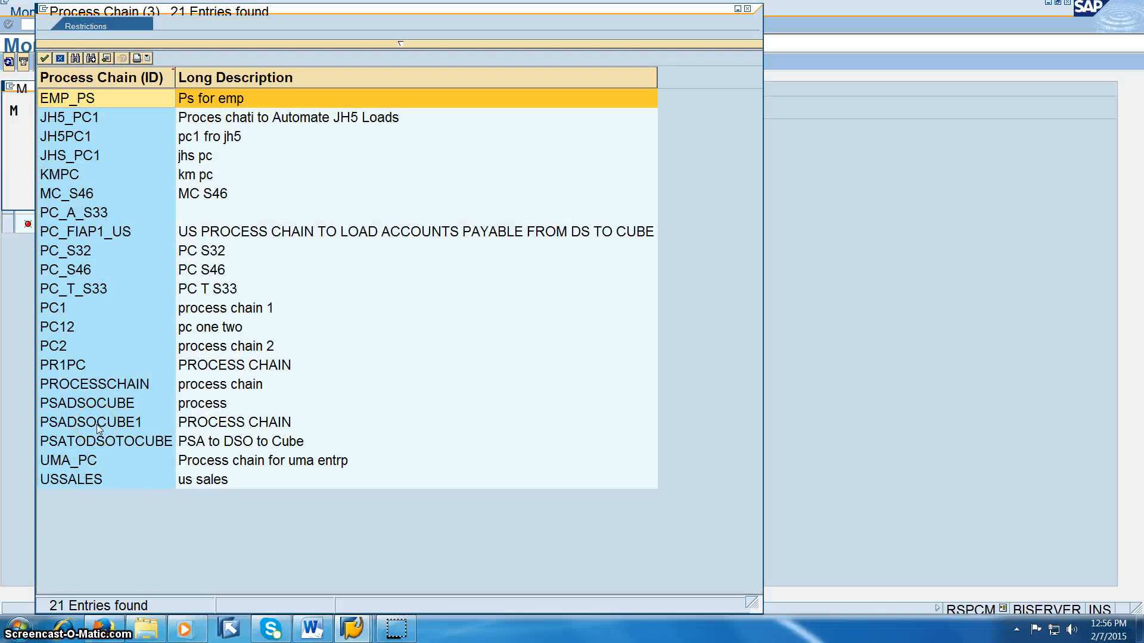
{"action": "left_click", "coordinate": [79, 404]}
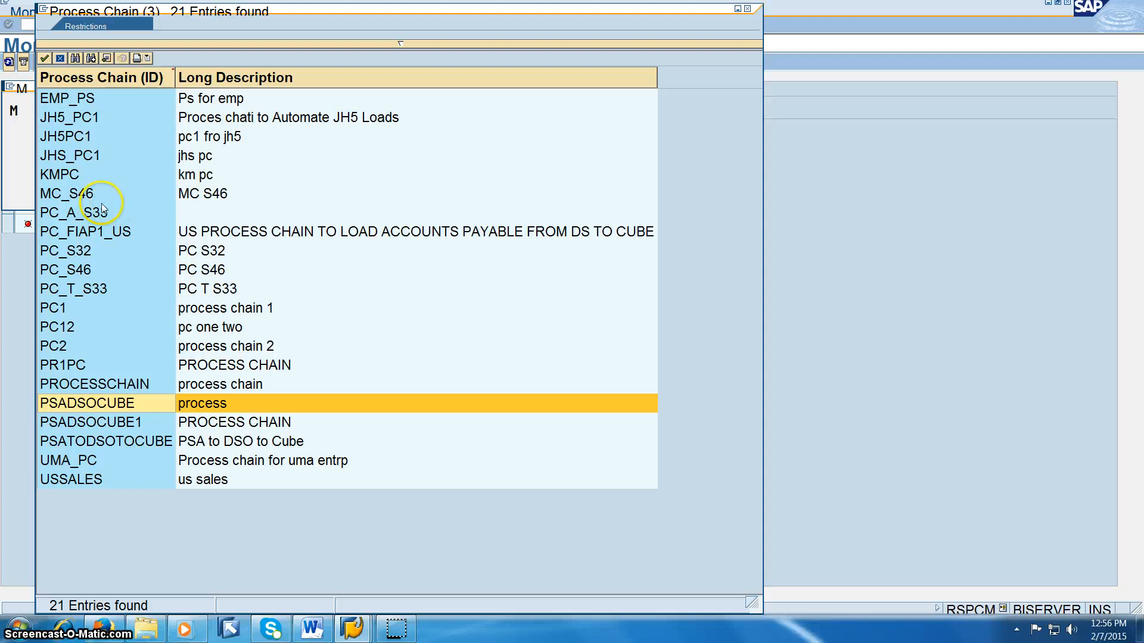
{"action": "double_click", "coordinate": [89, 156]}
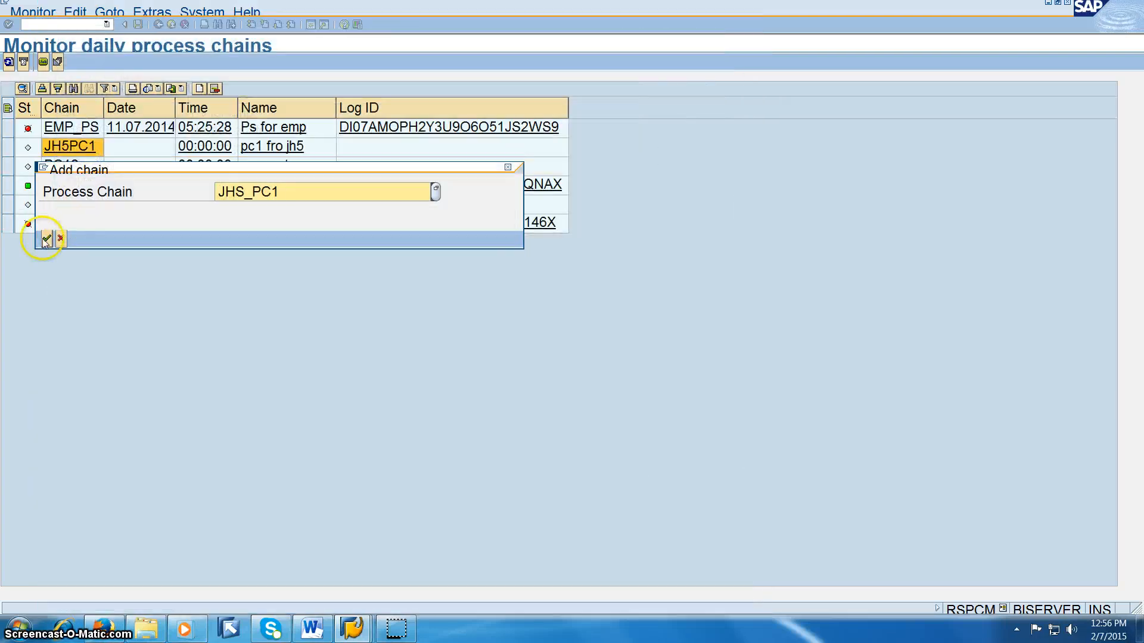
{"action": "left_click", "coordinate": [47, 238]}
Reopen JH5PC1 from the monitor, switch it to change mode, look through its process sequence and leave the chain
{"action": "left_click", "coordinate": [70, 147]}
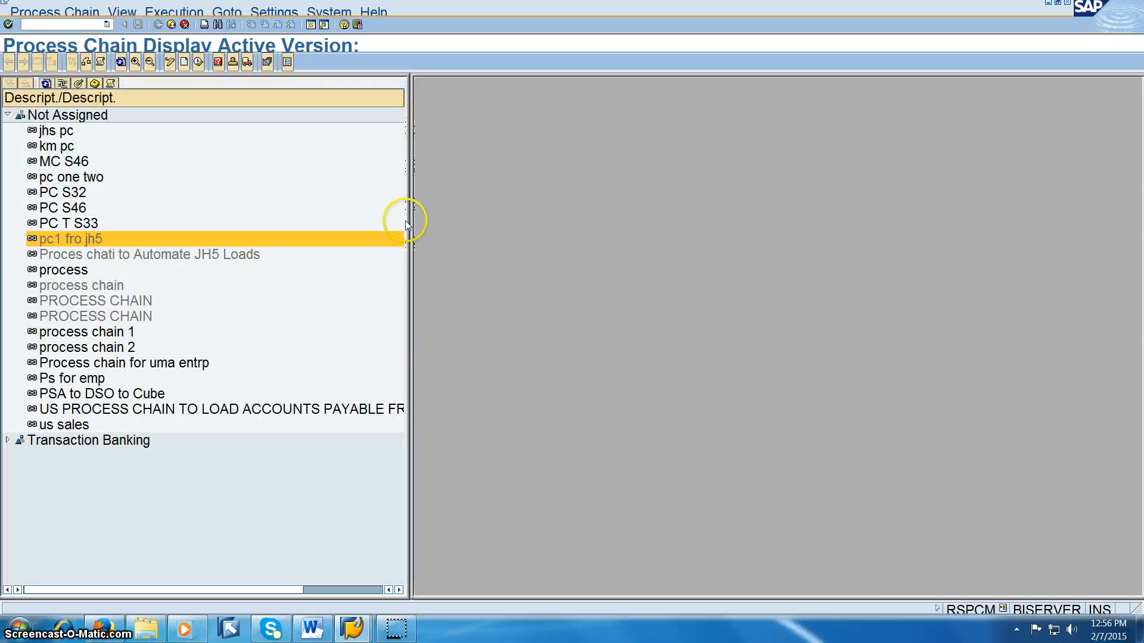
{"action": "left_click_drag", "start_coordinate": [408, 219], "coordinate": [275, 287]}
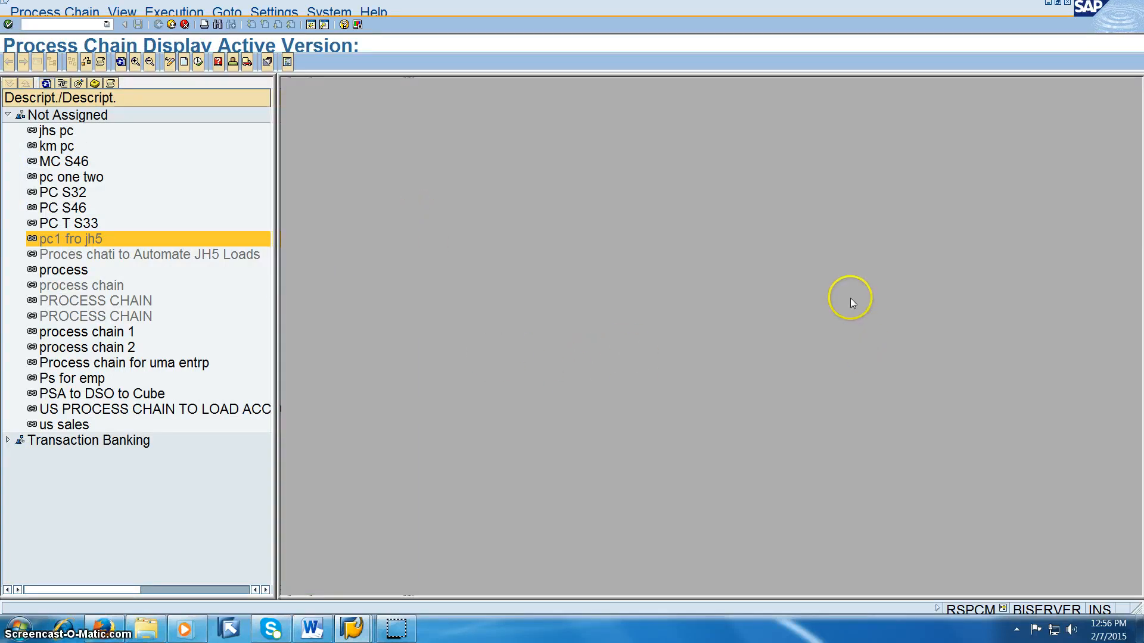
{"action": "left_click", "coordinate": [135, 61]}
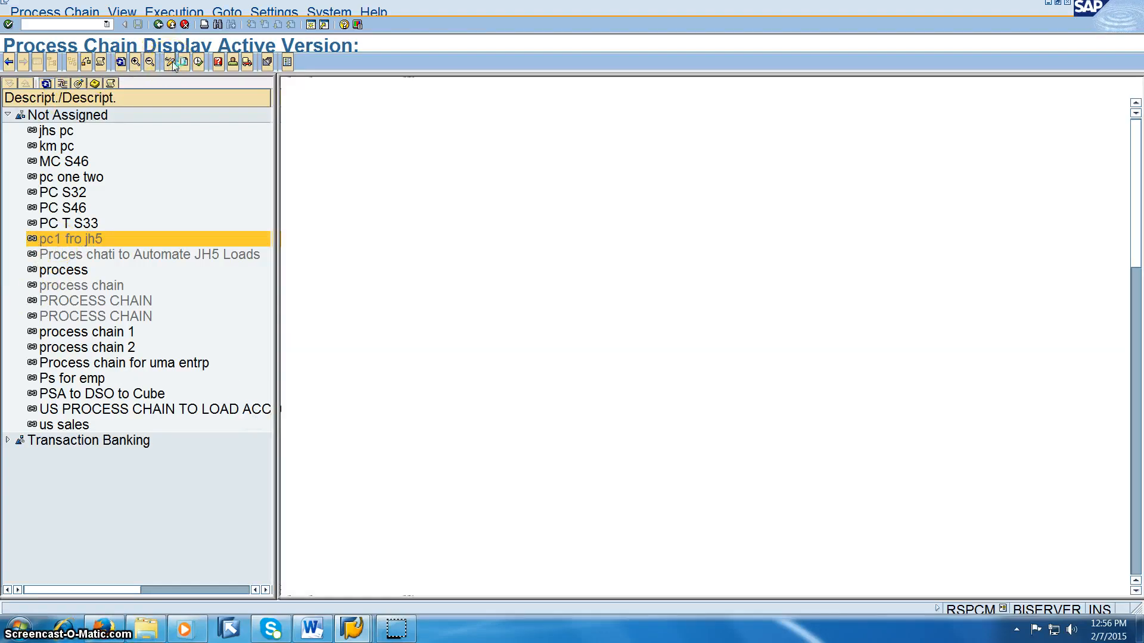
{"action": "left_click", "coordinate": [171, 62]}
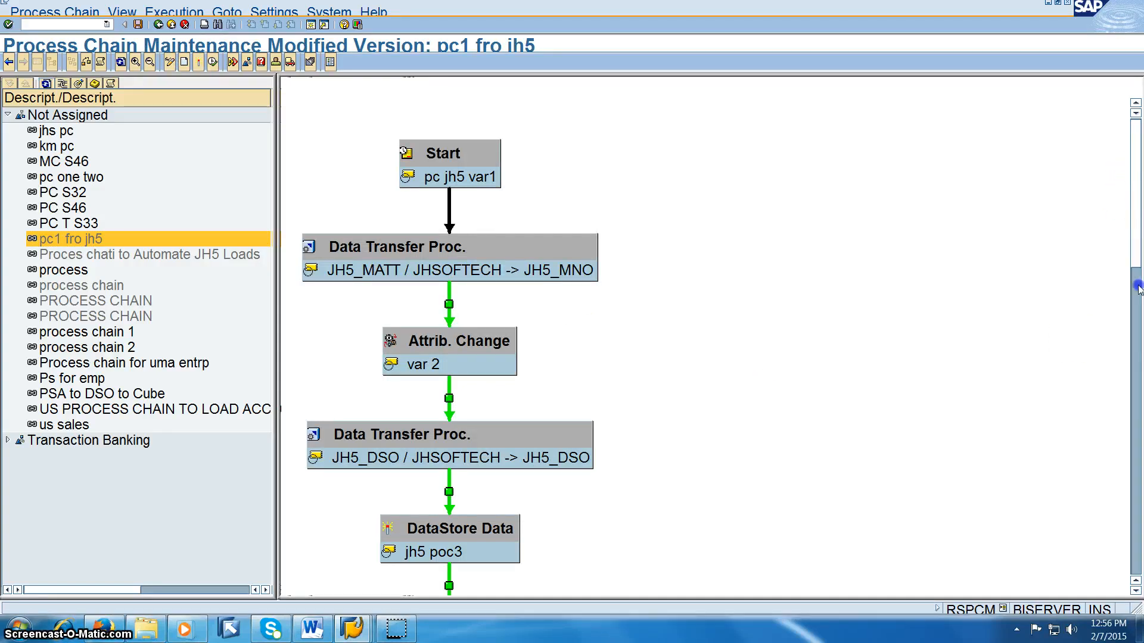
{"action": "left_click", "coordinate": [1137, 393]}
{"action": "left_click_drag", "start_coordinate": [1137, 393], "coordinate": [1141, 143]}
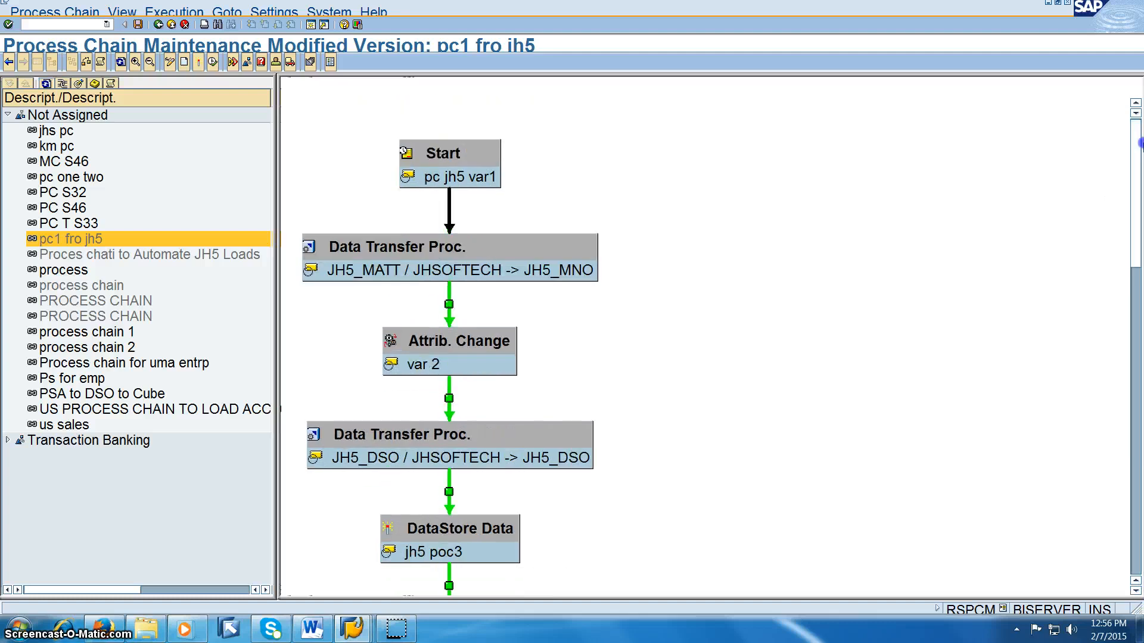
{"action": "left_click", "coordinate": [159, 24]}
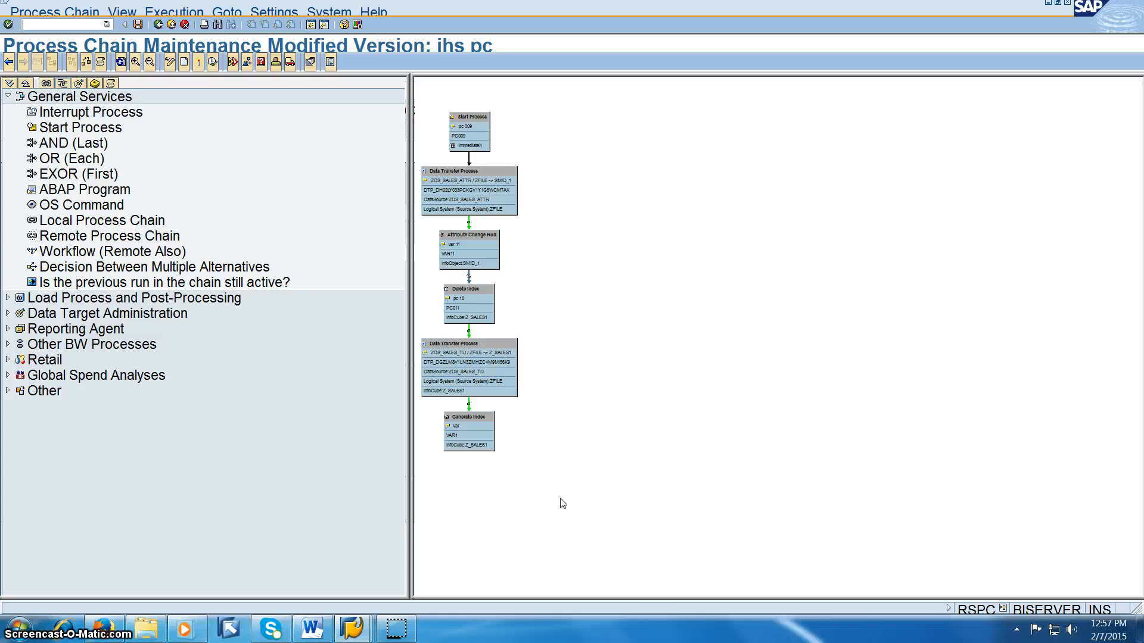
Switch to the Data Warehousing Workbench window and open a new SAP session from it
{"action": "mouse_move", "coordinate": [352, 629]}
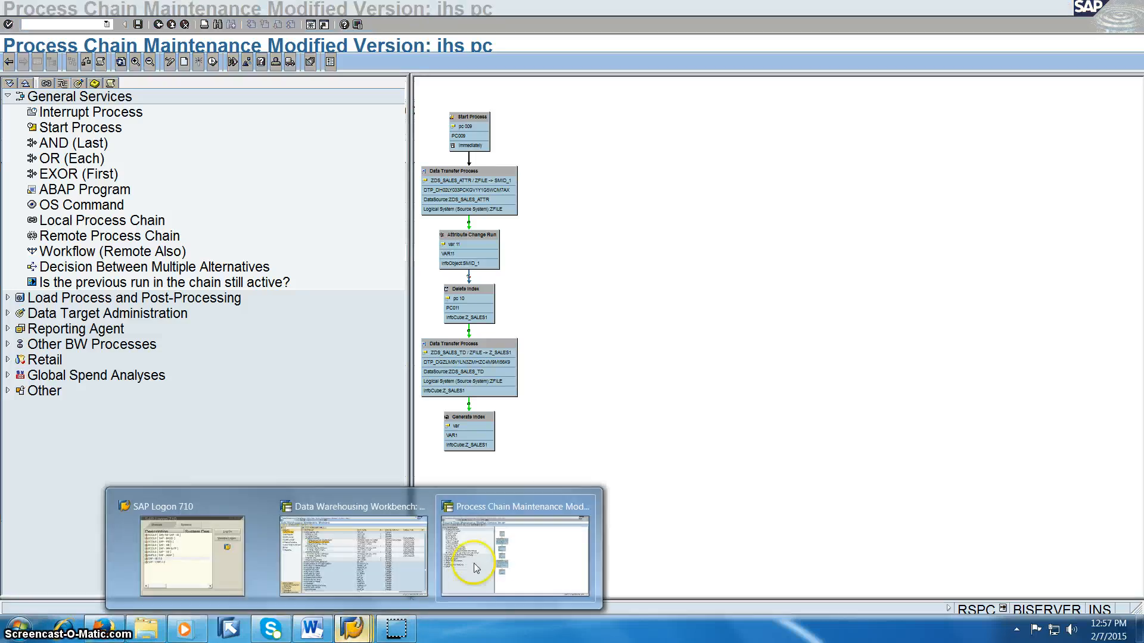
{"action": "left_click", "coordinate": [502, 560]}
{"action": "left_click", "coordinate": [357, 567]}
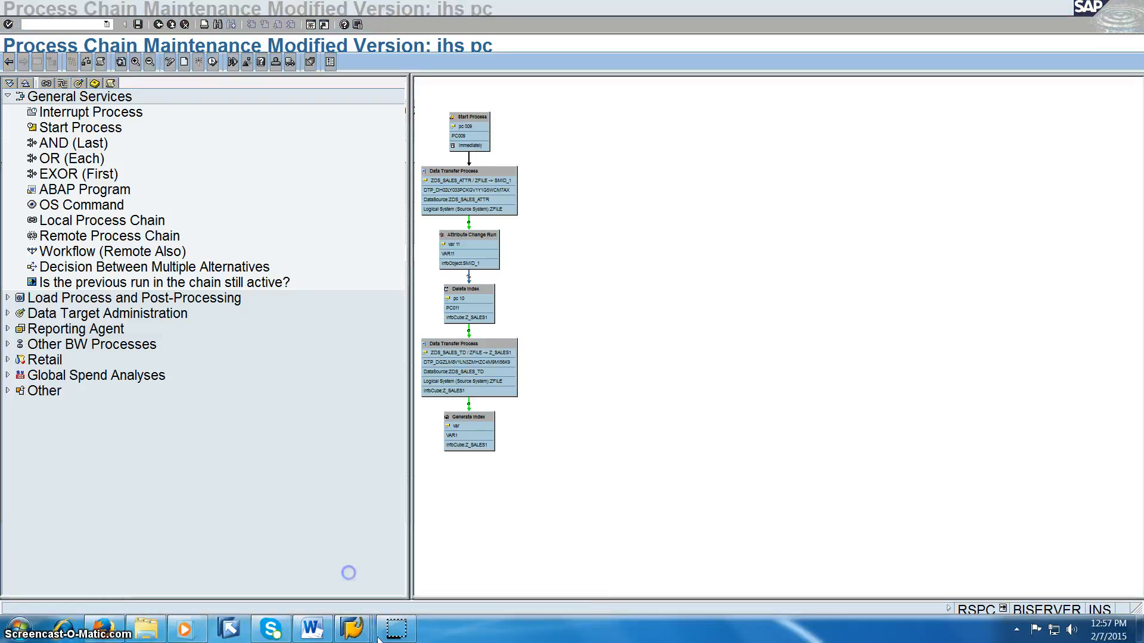
{"action": "left_click", "coordinate": [310, 24]}
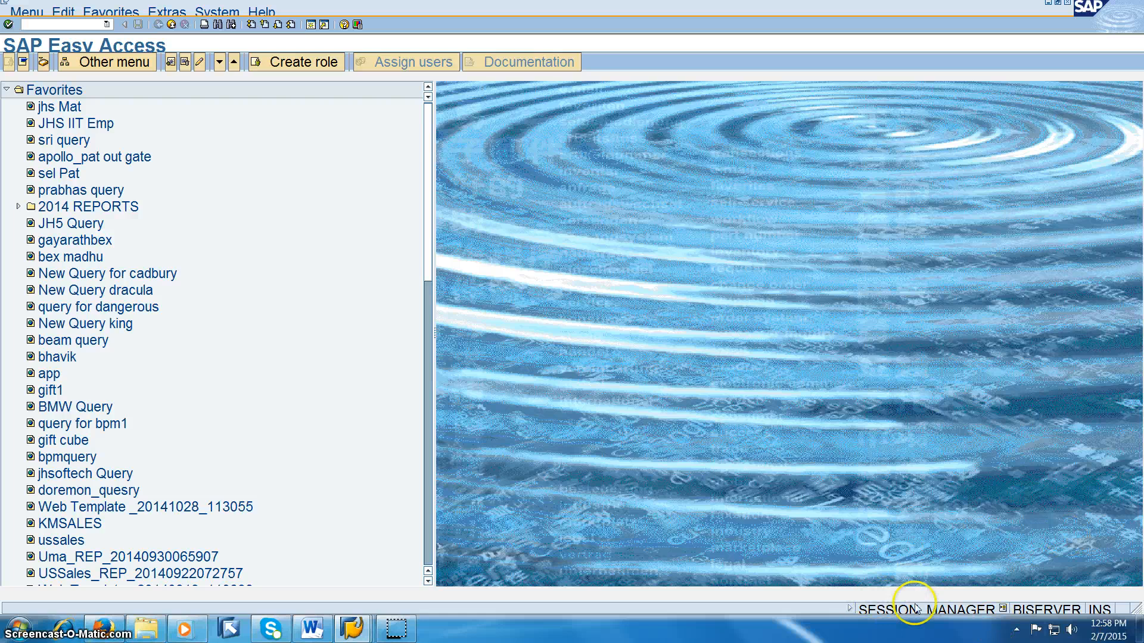
{"action": "left_click", "coordinate": [409, 636]}
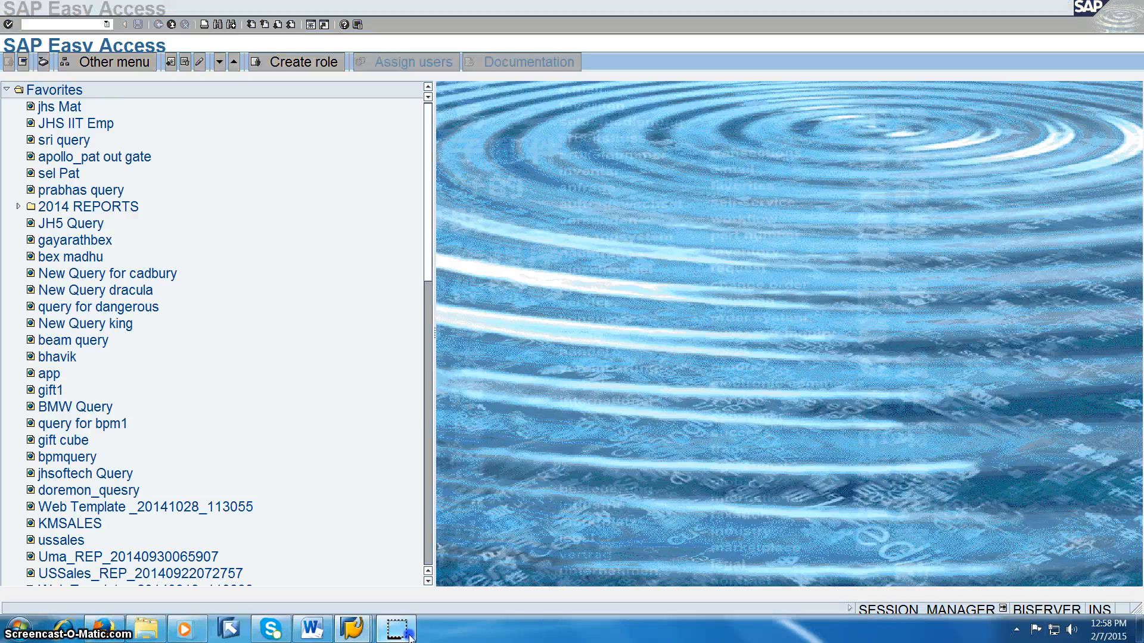